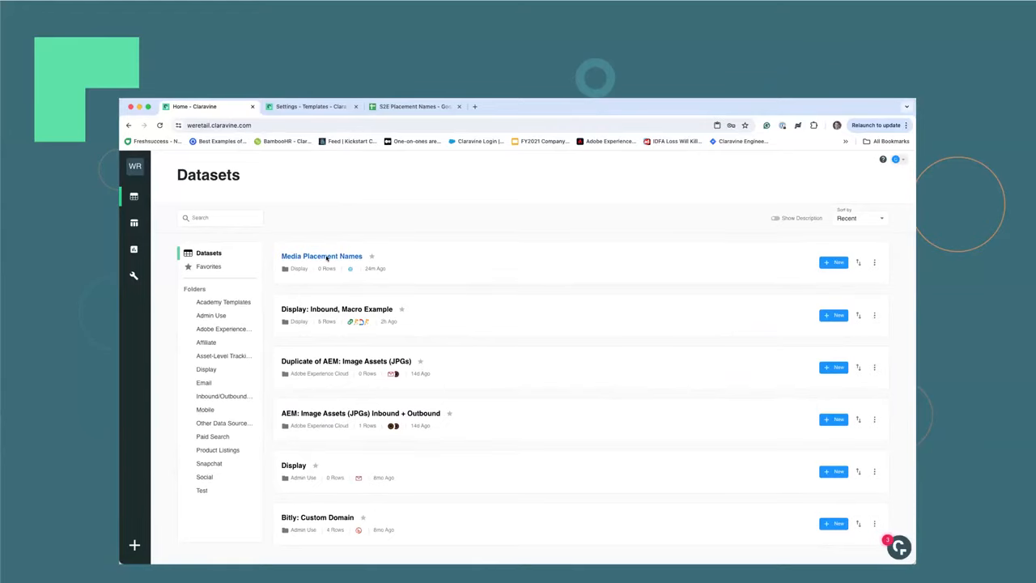
click(834, 263)
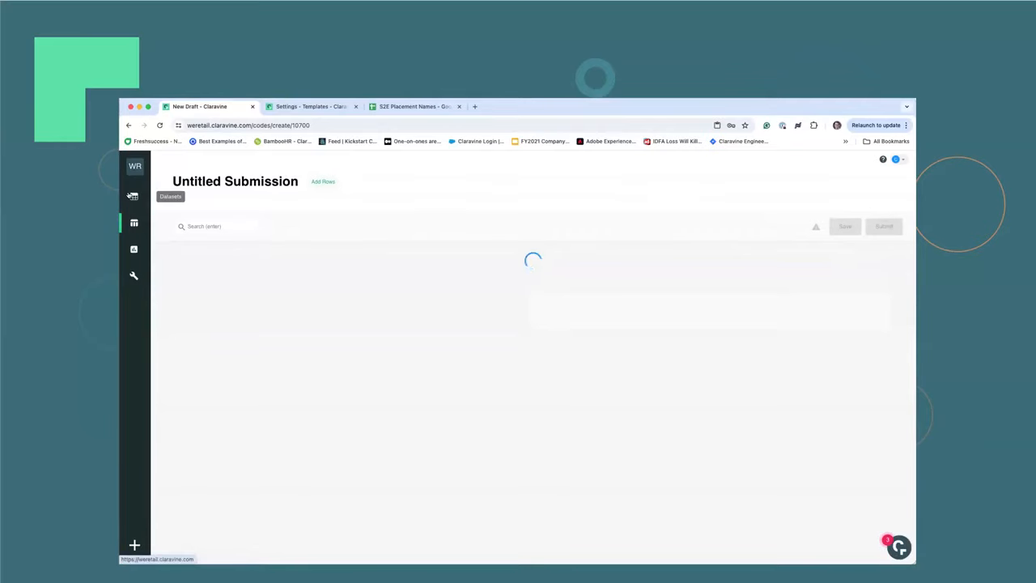
click(199, 181)
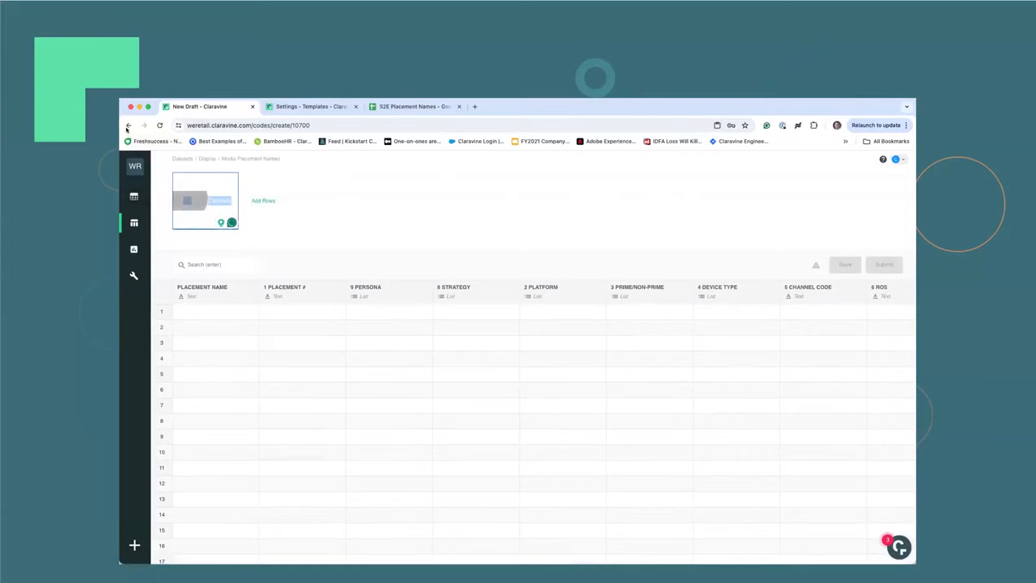
click(134, 191)
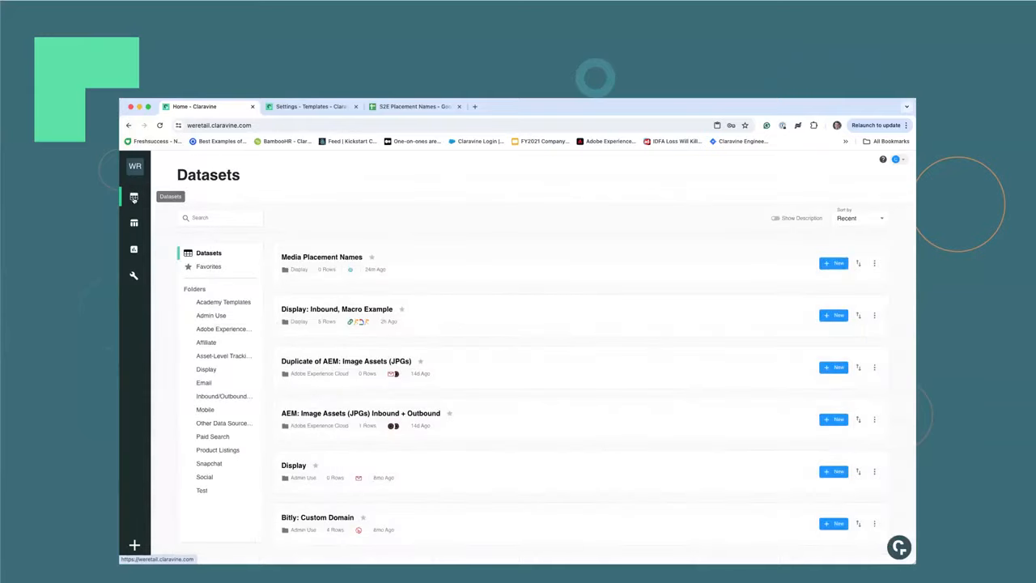
Create a Media Placement Names submission and paste cells A11:A27 of the S2E Placement Names sheet into its Placement Name column.
click(339, 258)
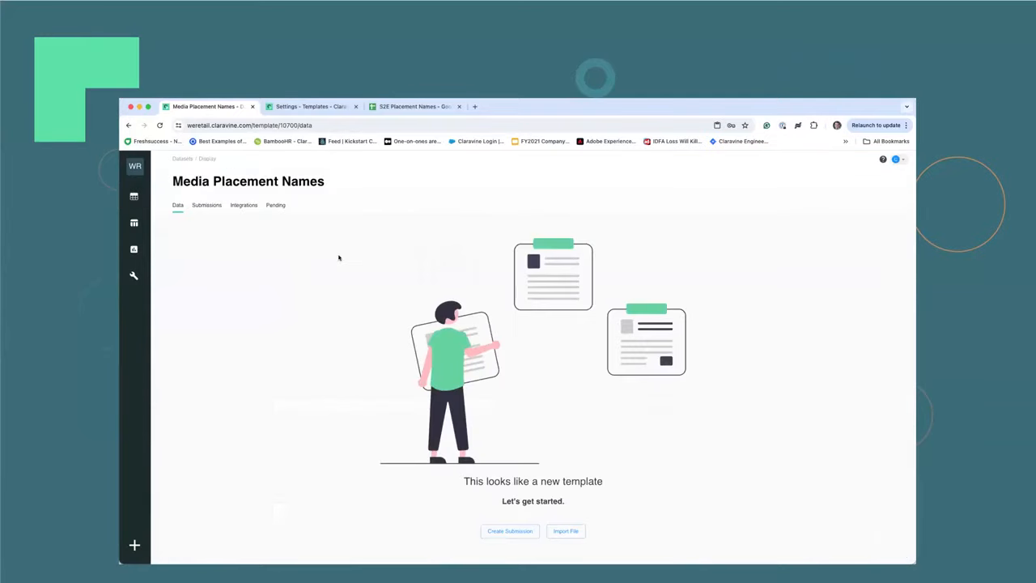
click(510, 531)
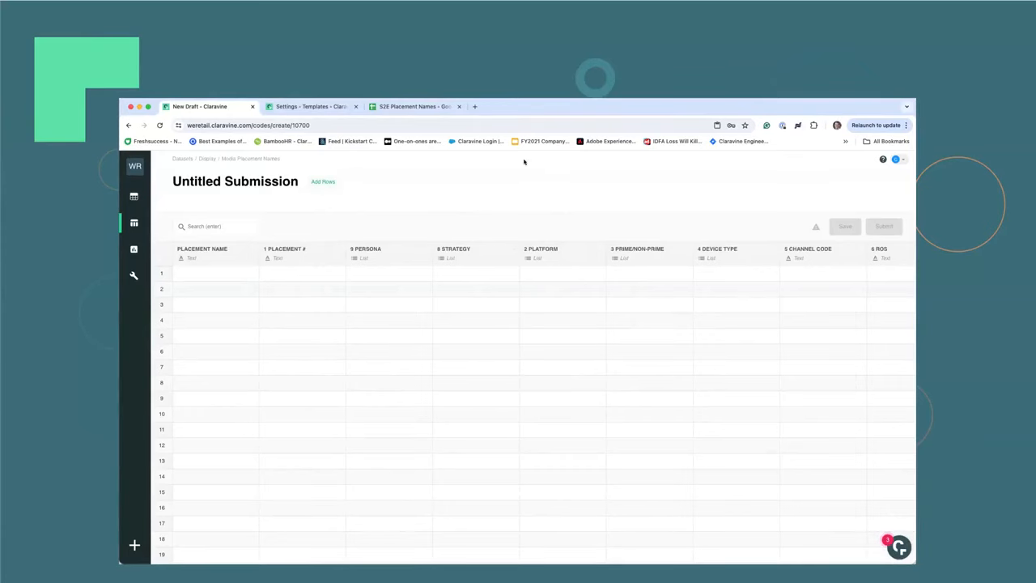
click(415, 107)
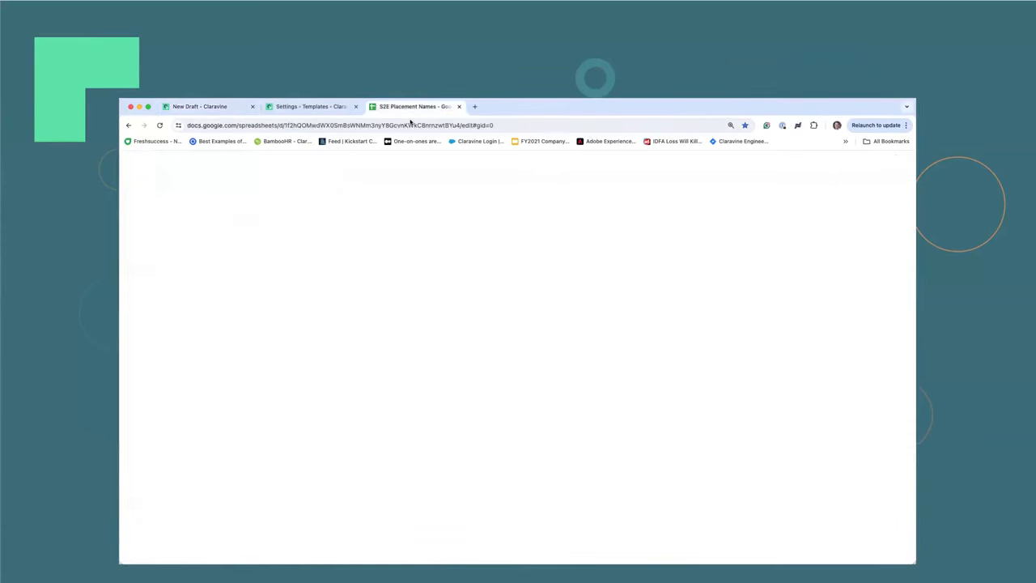
scroll(415, 307, up, 3)
click(412, 245)
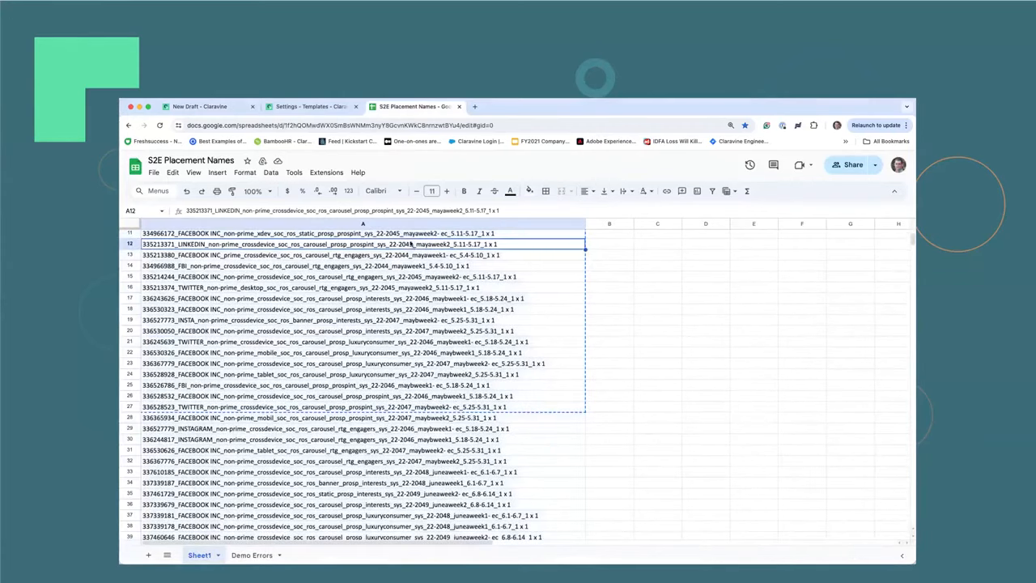
drag(402, 234, 407, 409)
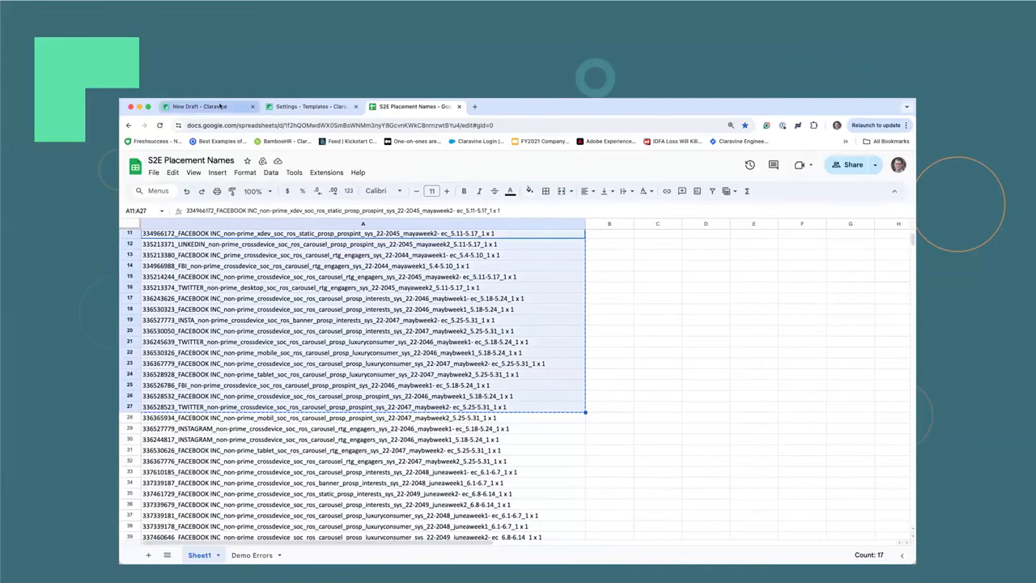
click(202, 106)
click(207, 273)
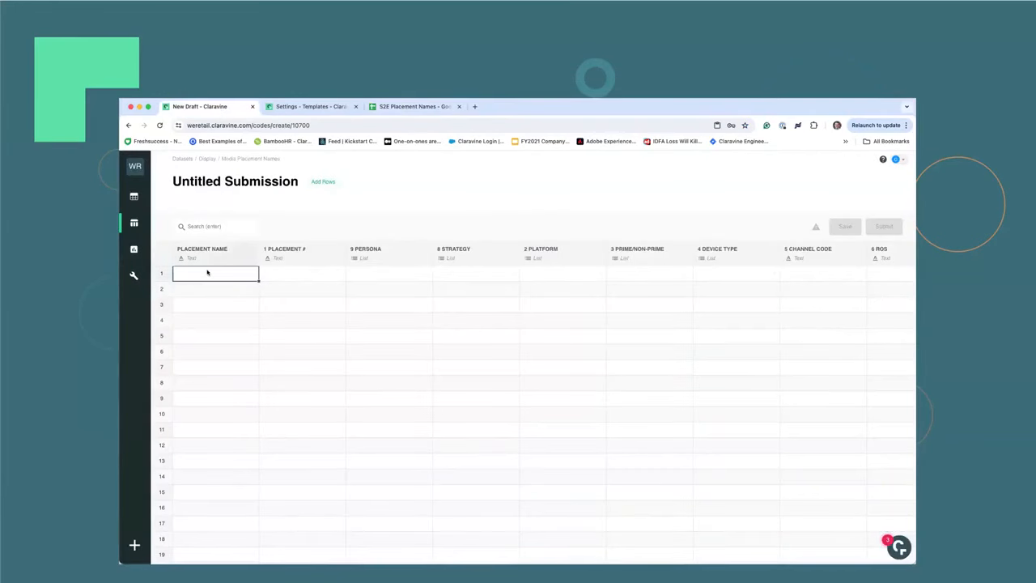
key(ctrl+v)
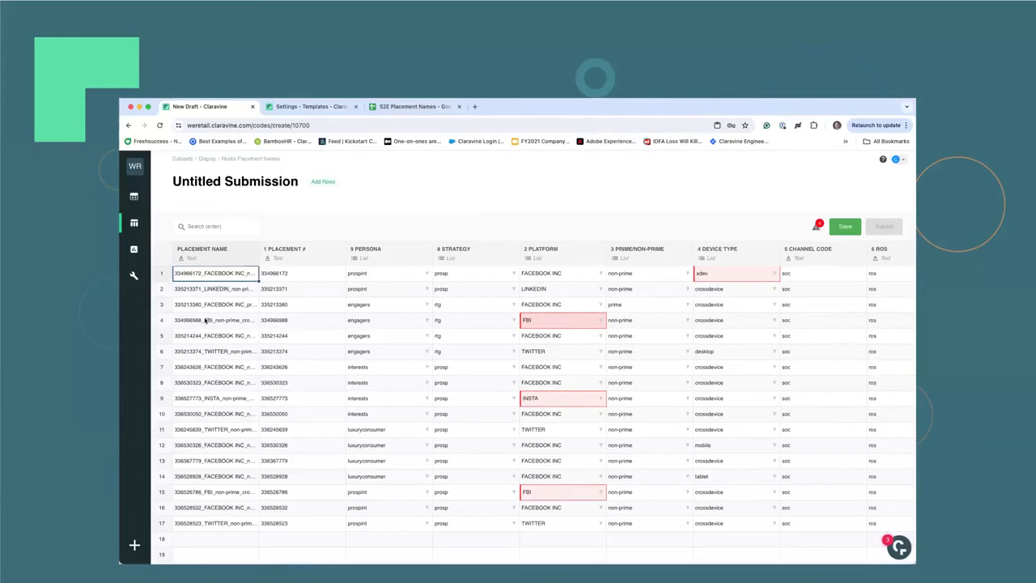
Set the Platform value in rows 4 and 9 of the submission to FACEBOOK INC.
mouse_move(540, 326)
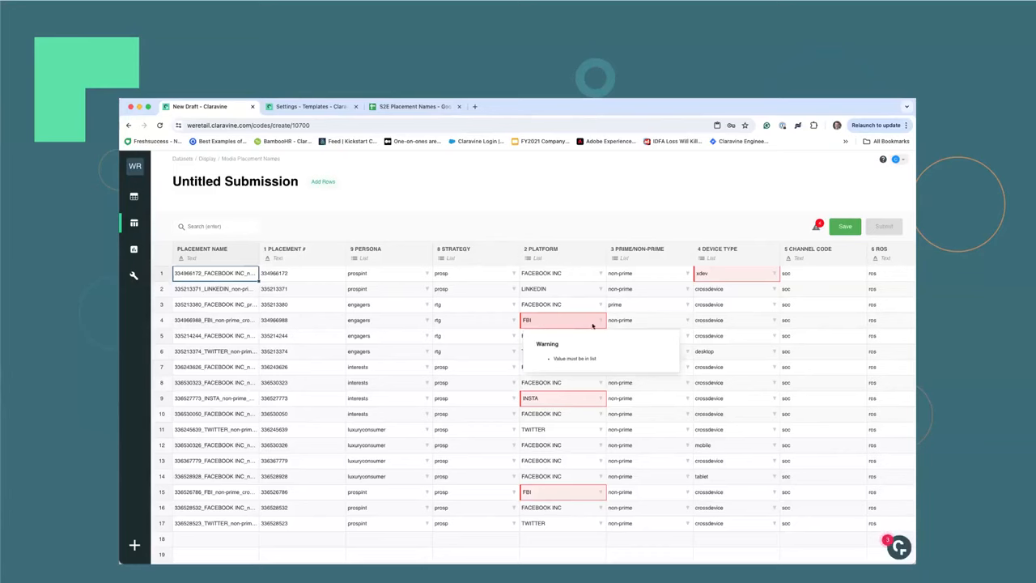
click(599, 321)
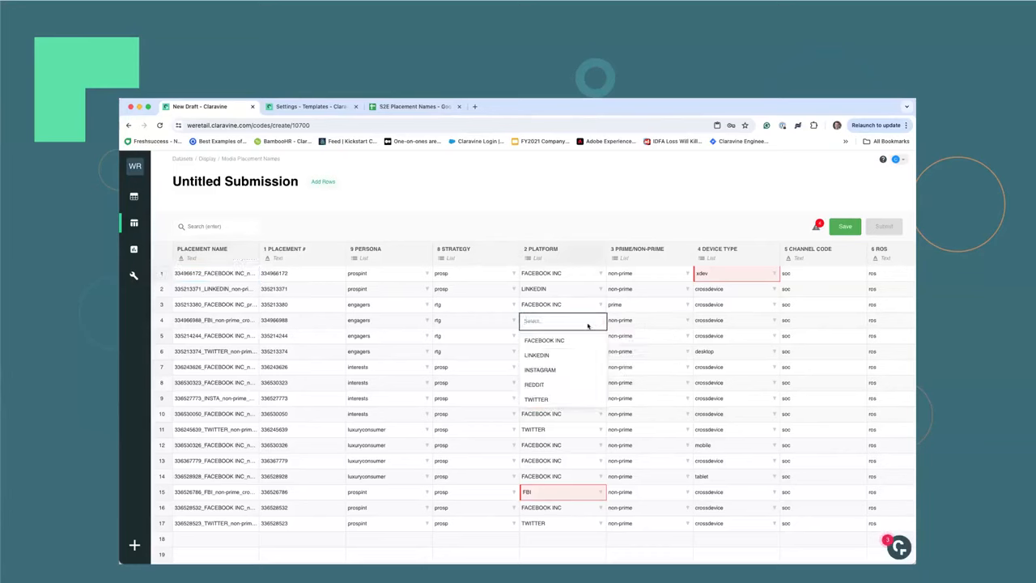
click(569, 338)
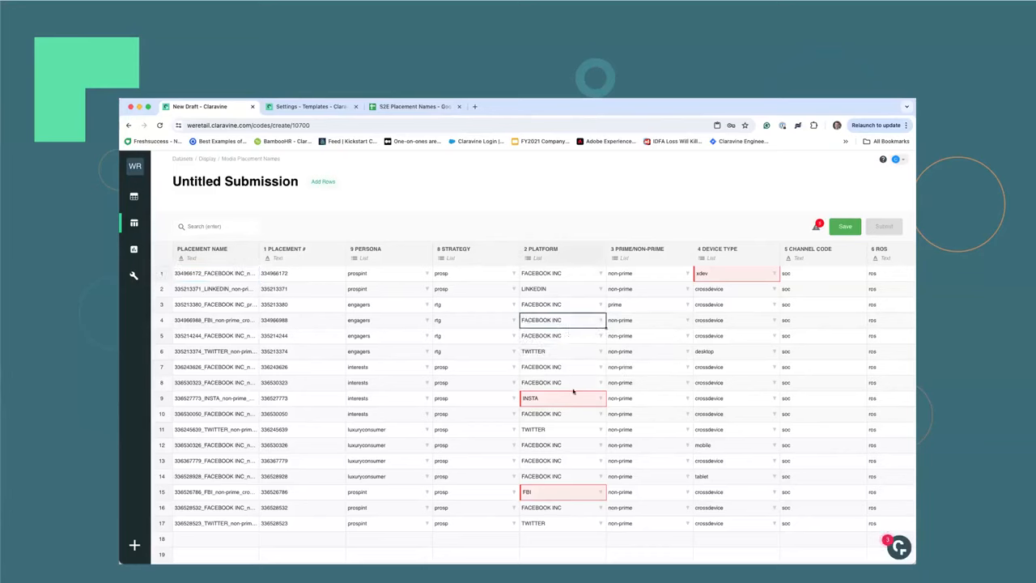
click(573, 399)
click(571, 417)
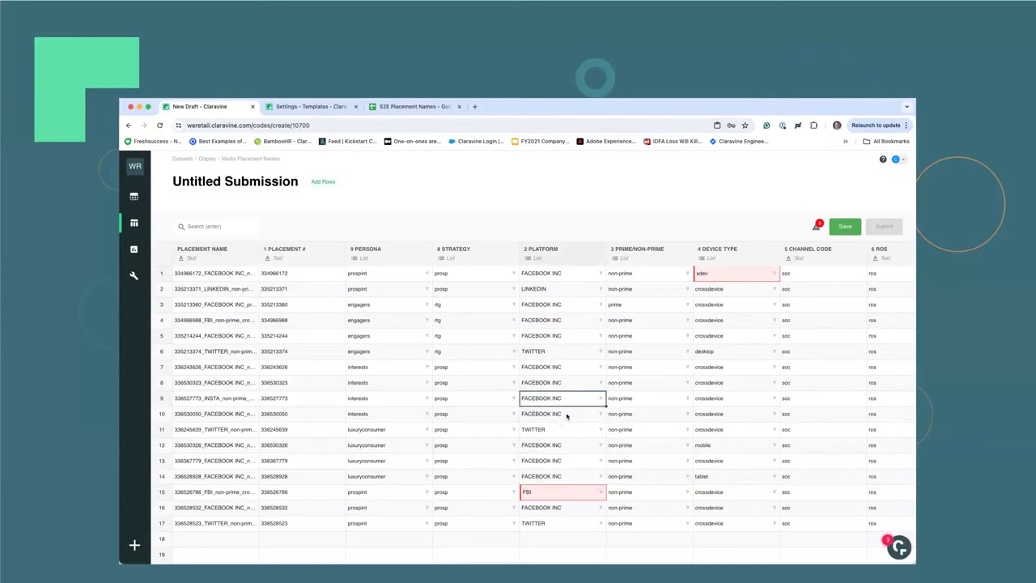
Set the Platform value in row 15 to FACEBOOK INC and restore FACEBOOK INC in row 14.
double_click(568, 484)
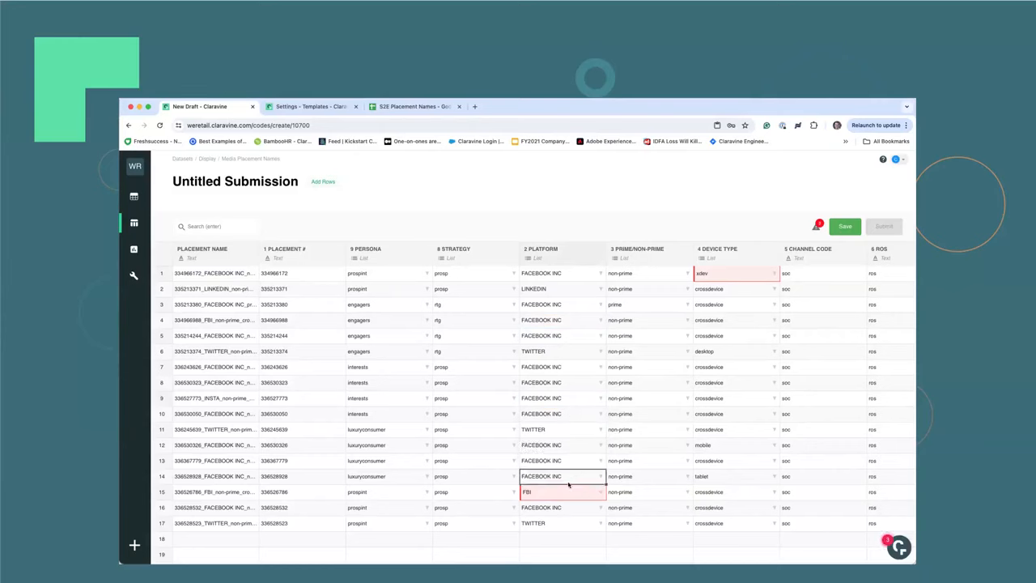
click(589, 478)
click(581, 493)
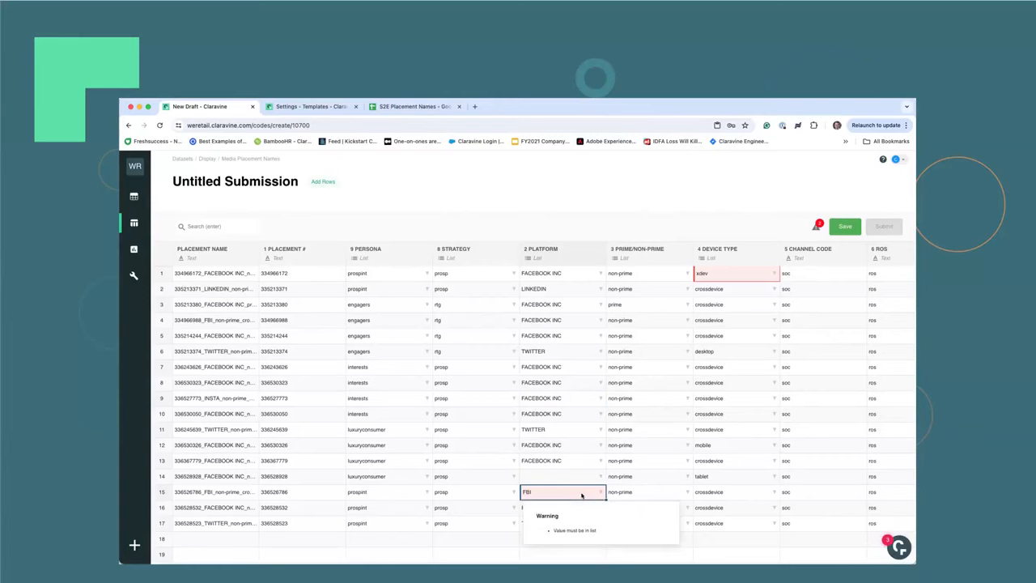
click(604, 495)
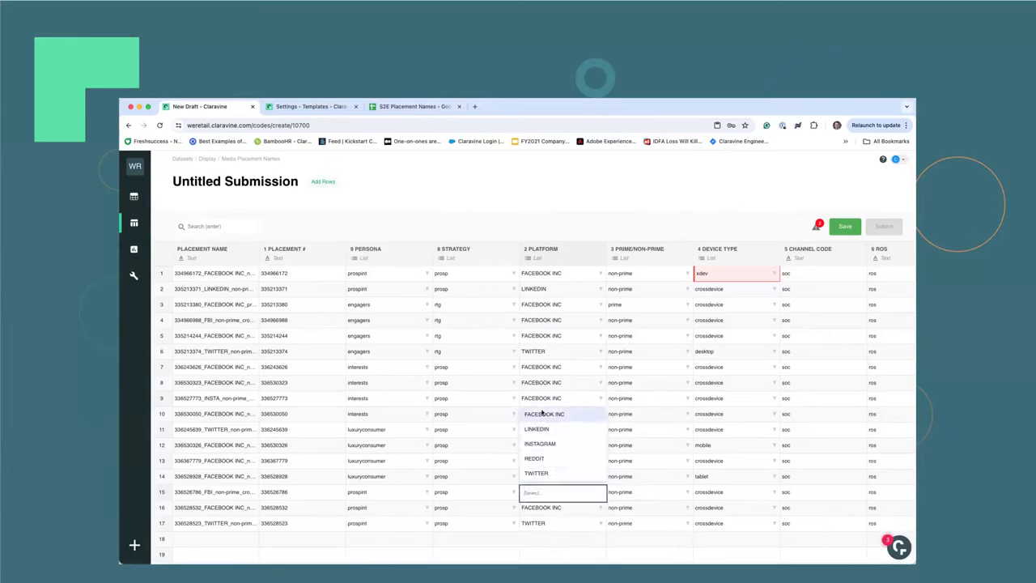
click(559, 415)
click(598, 480)
click(599, 478)
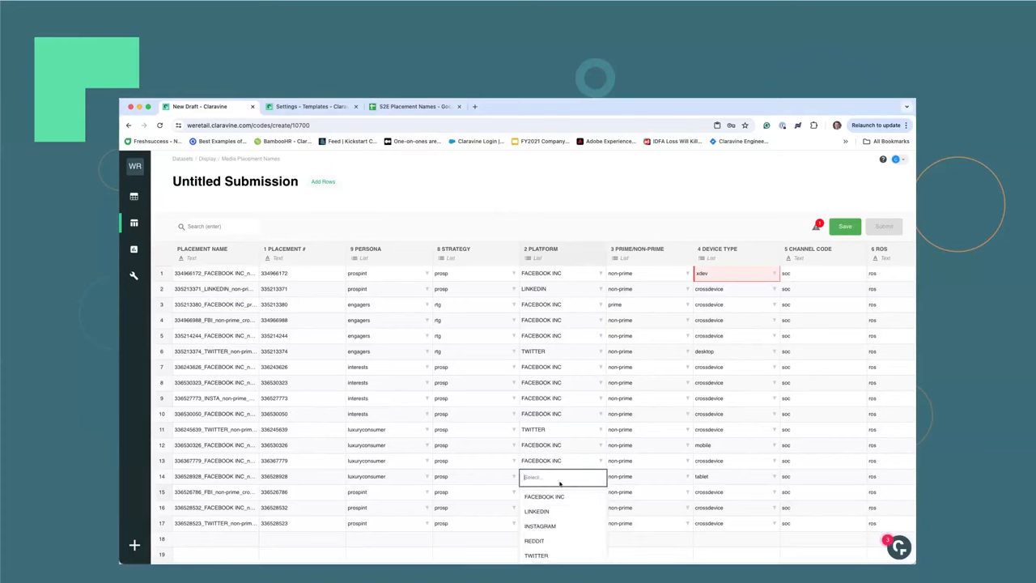
click(585, 494)
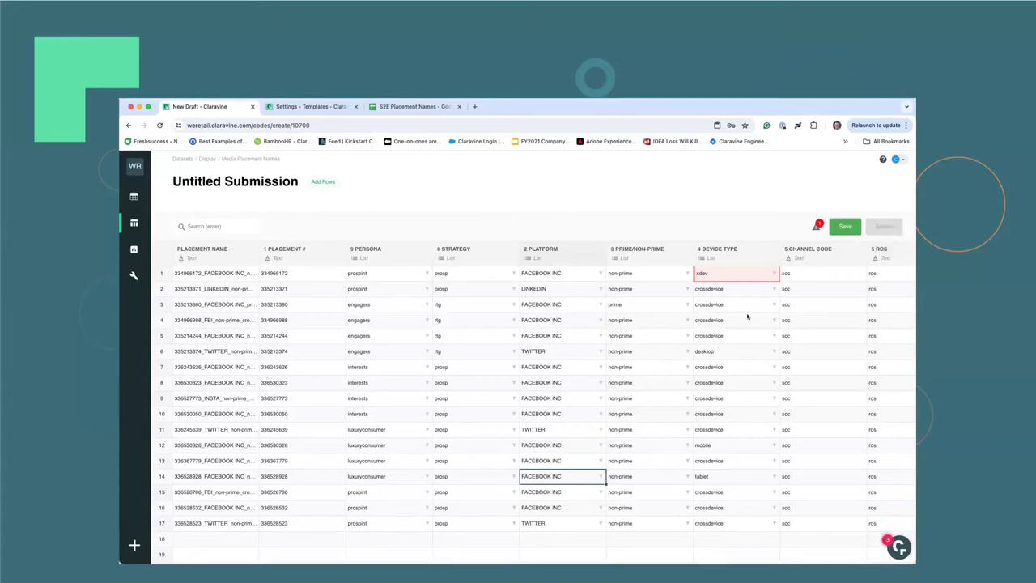
Set the Device Type in row 1 to crossdevice and submit the placement submission.
double_click(764, 275)
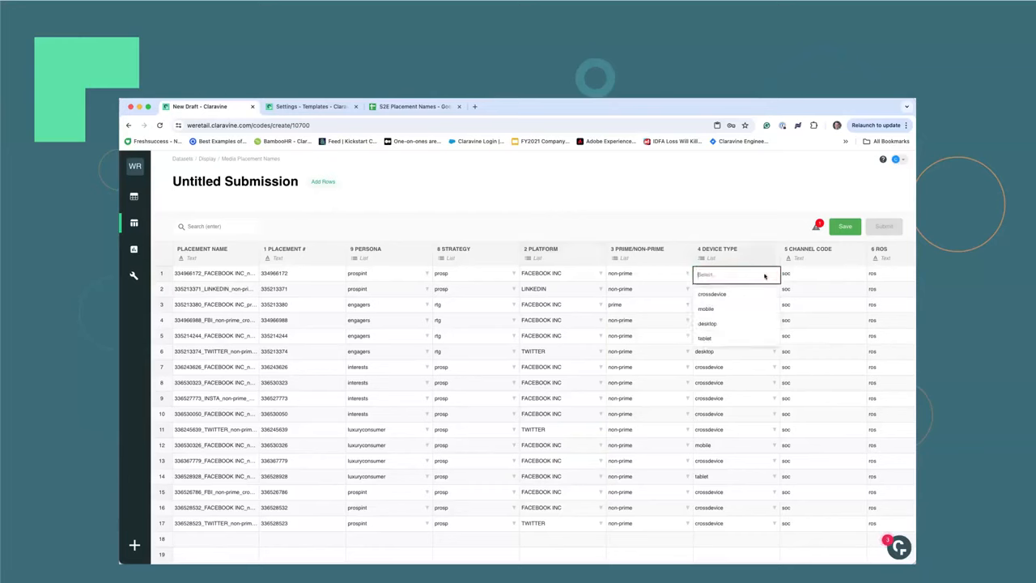
click(729, 294)
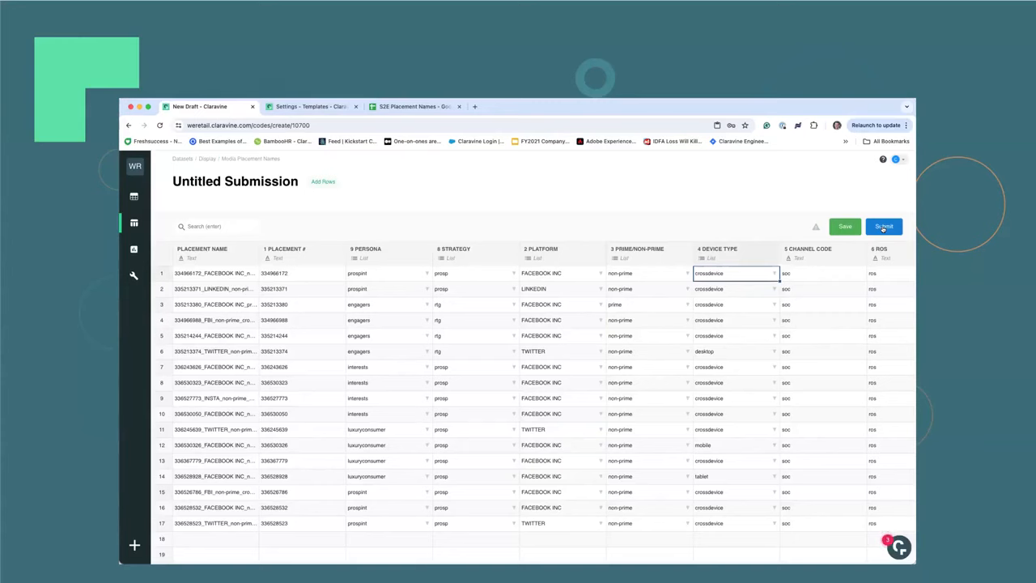
click(883, 227)
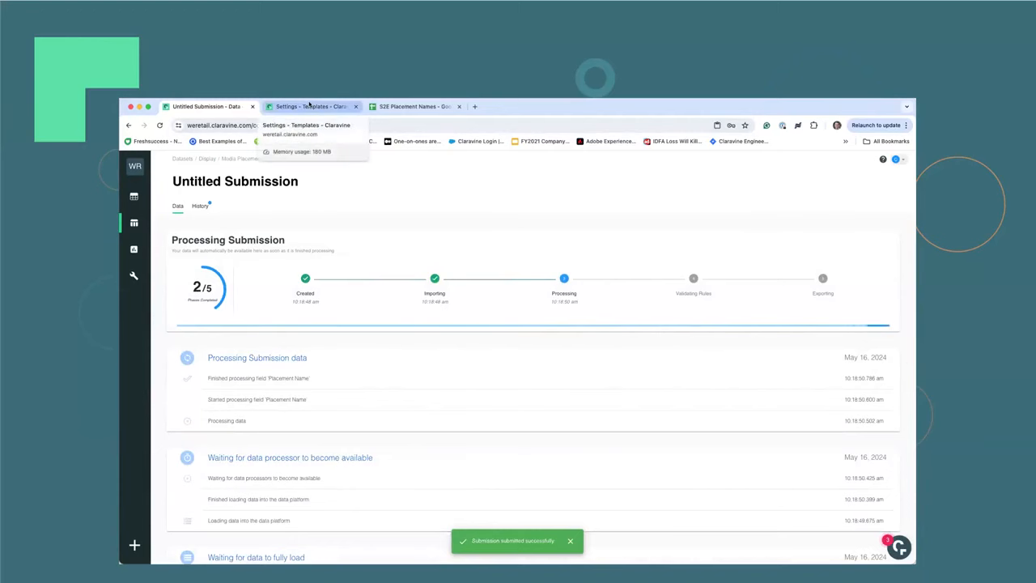
Examine the Snowflake outbound connection of the Media Placement Names template, including its account, table name and included output fields.
click(308, 106)
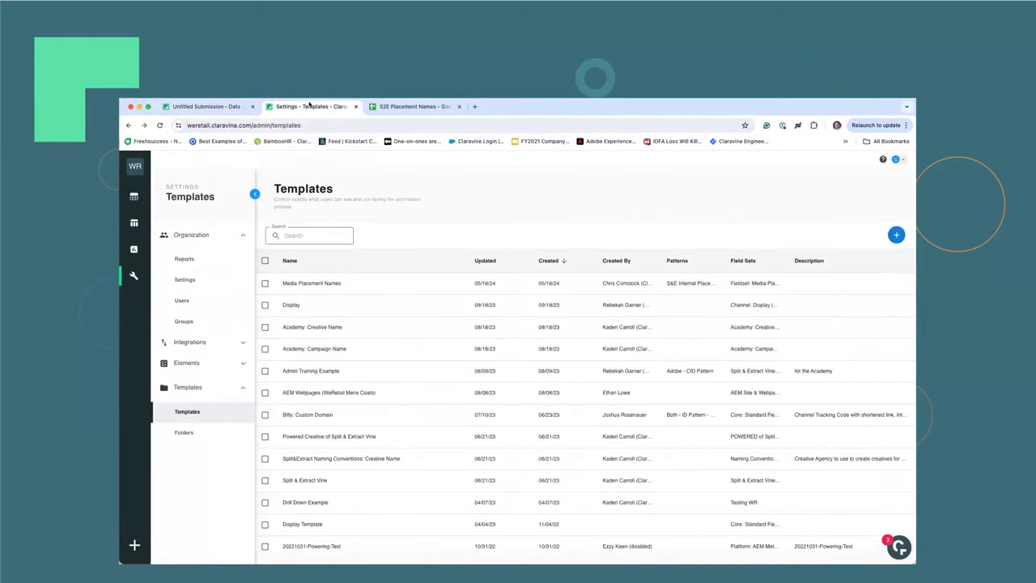
click(332, 283)
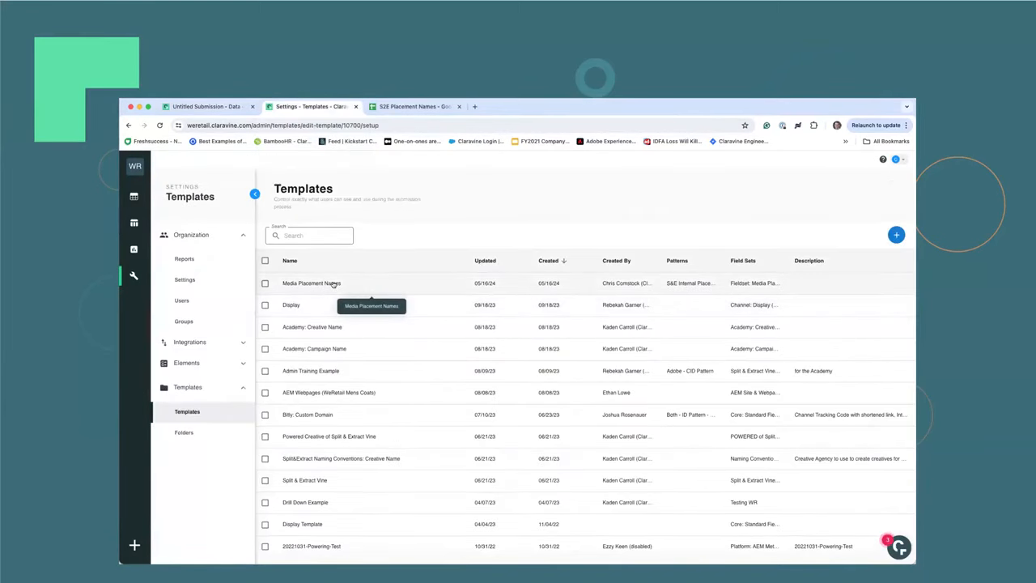
click(202, 358)
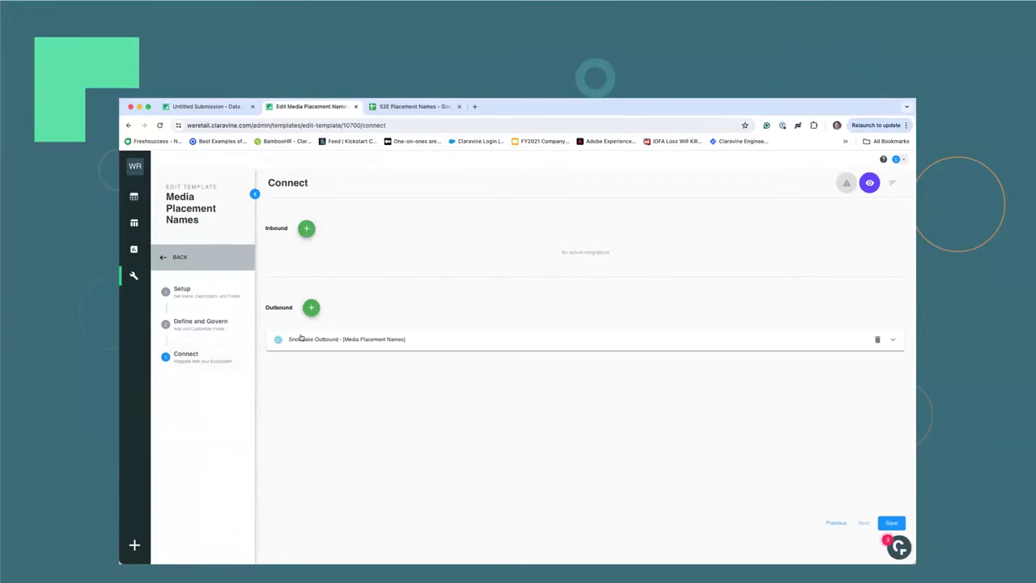
click(301, 337)
scroll(395, 339, down, 1)
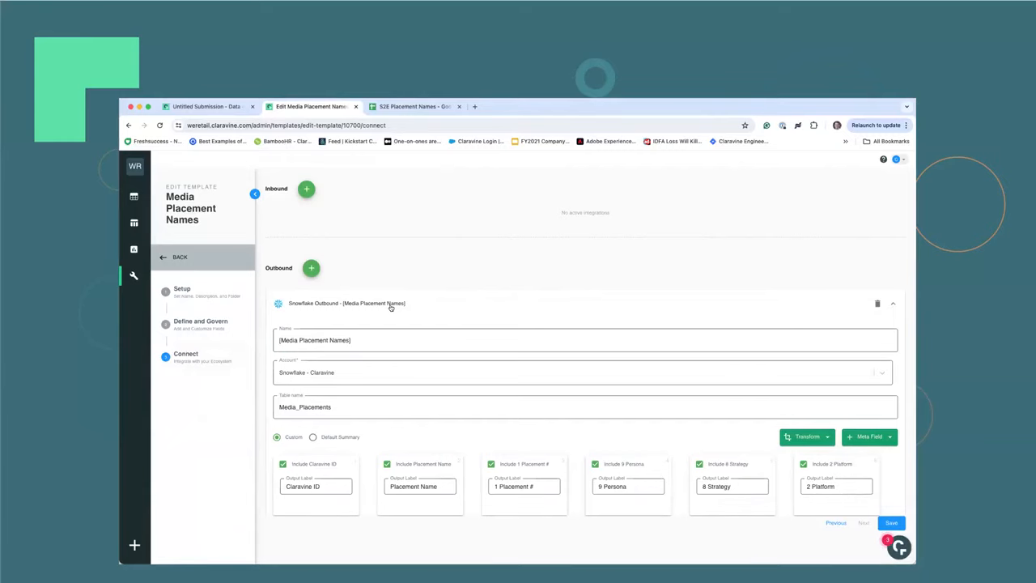
scroll(390, 307, down, 2)
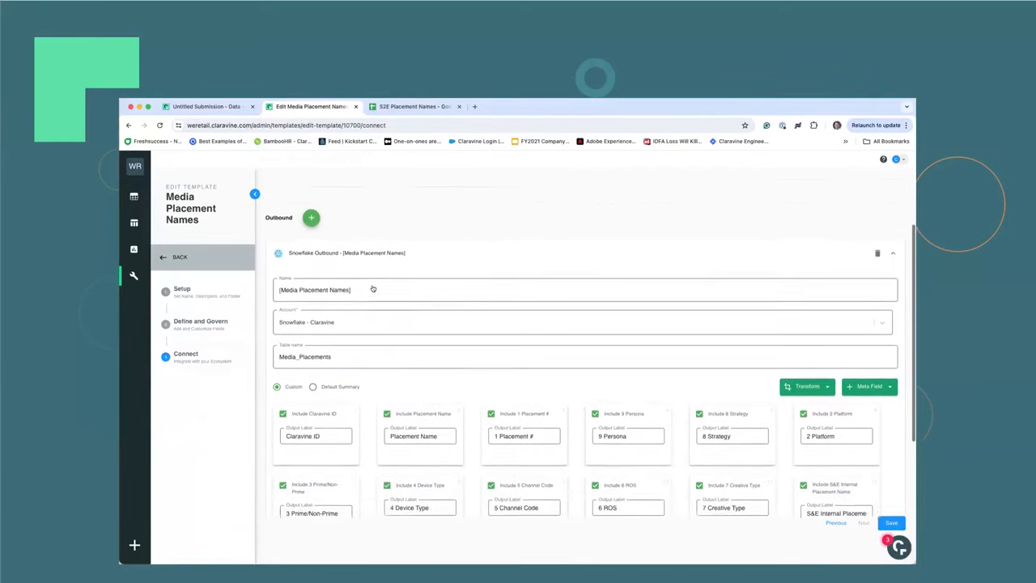
scroll(430, 252, down, 1)
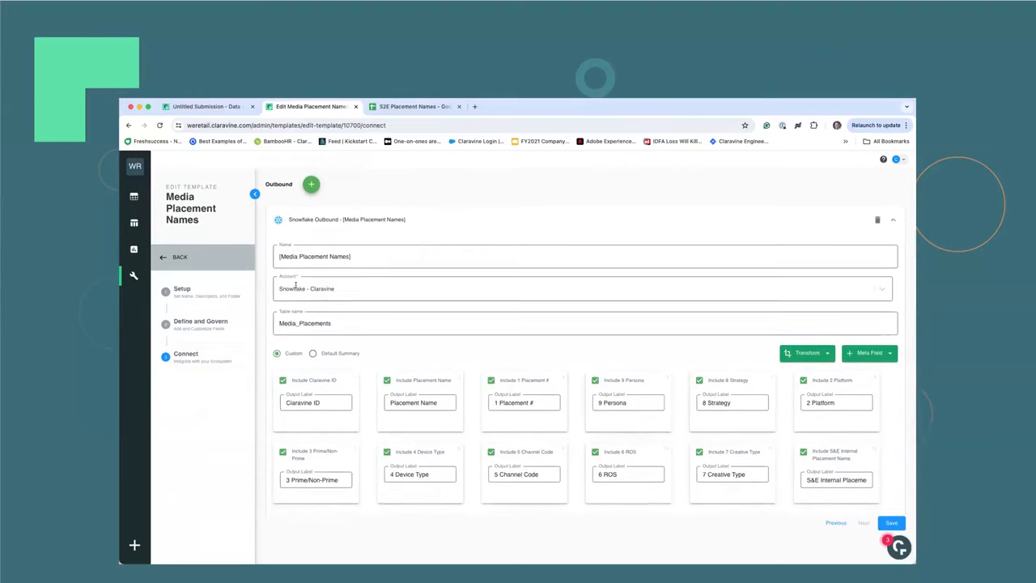
scroll(300, 287, down, 1)
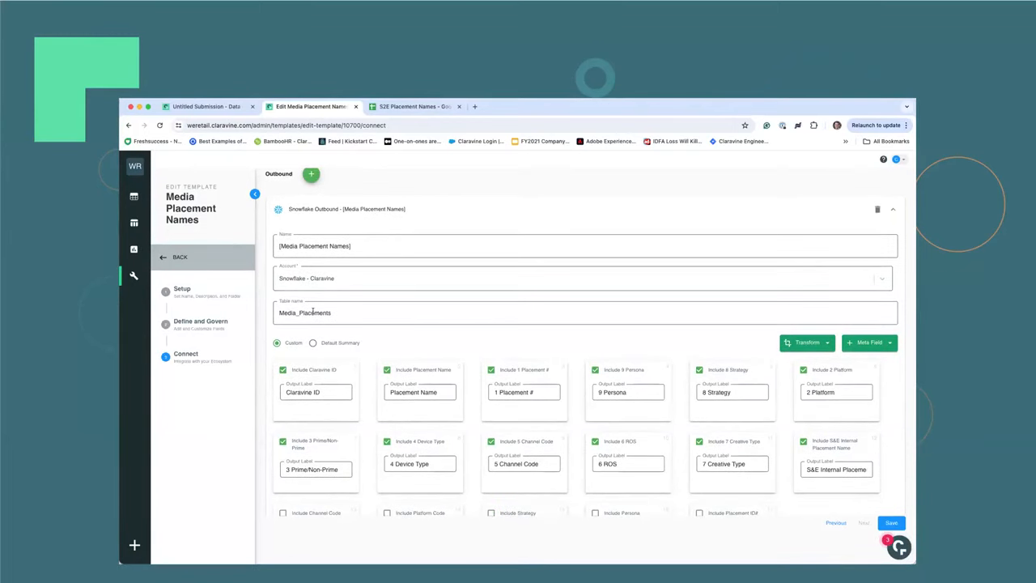
scroll(313, 312, down, 3)
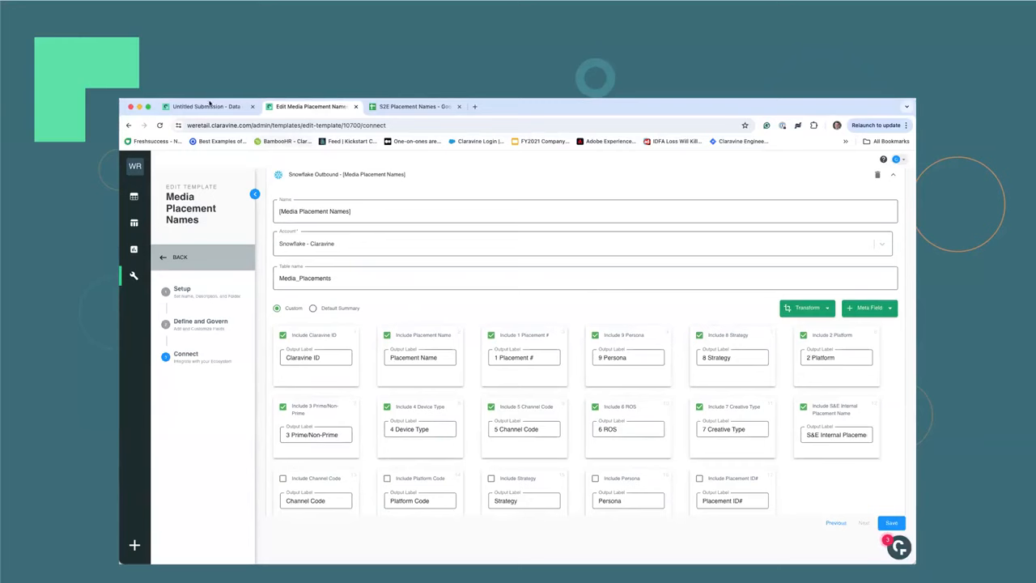
Review the processed submission's data and return to the template's Snowflake outbound settings.
click(210, 106)
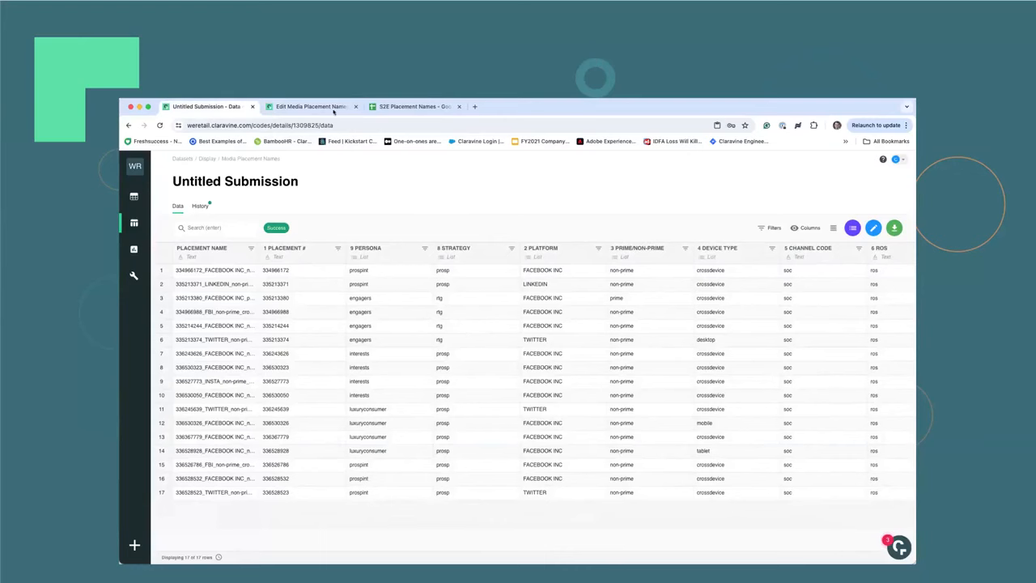
click(320, 106)
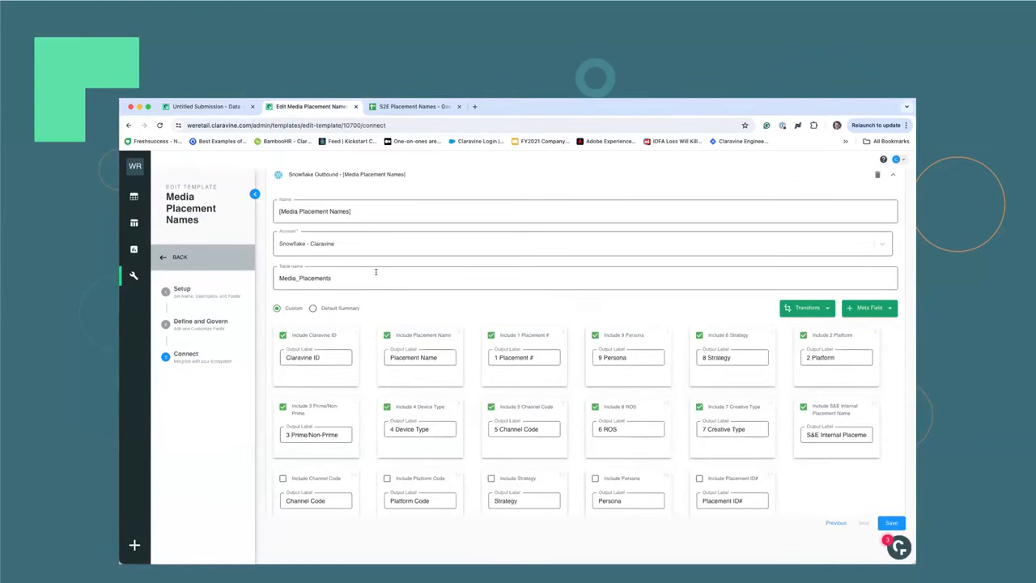
scroll(466, 311, down, 2)
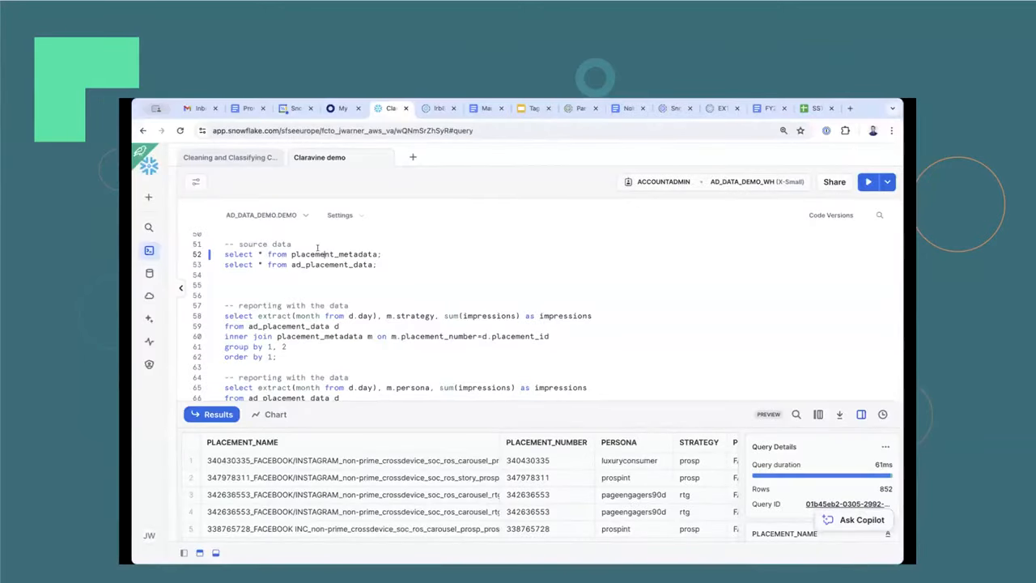
Run the placement_metadata source query in the Snowflake worksheet and examine the placement, persona, strategy and platform columns of its results.
key(ctrl+Return)
scroll(381, 477, down, 2)
scroll(371, 481, up, 2)
scroll(371, 481, right, 10)
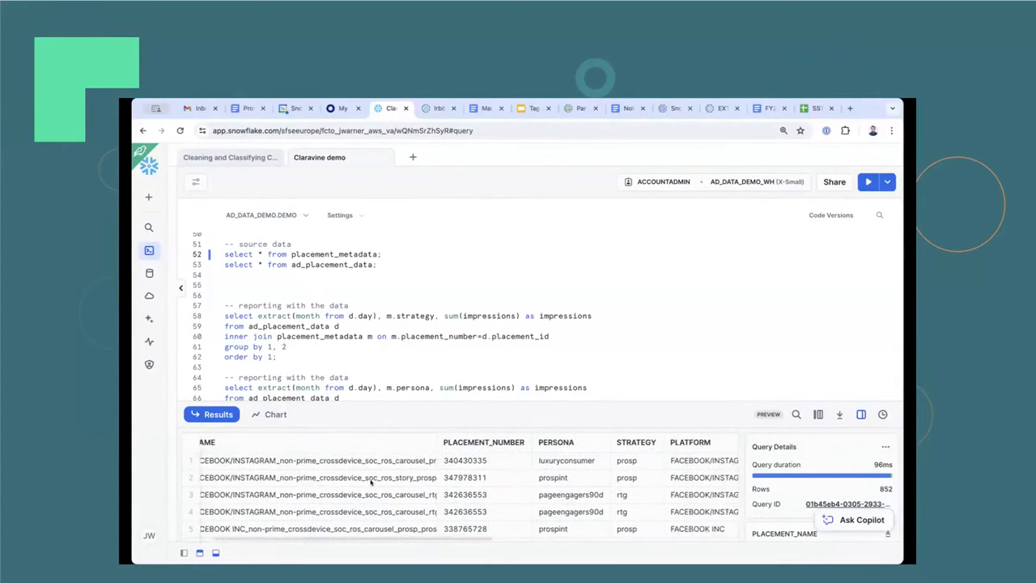
scroll(374, 482, left, 5)
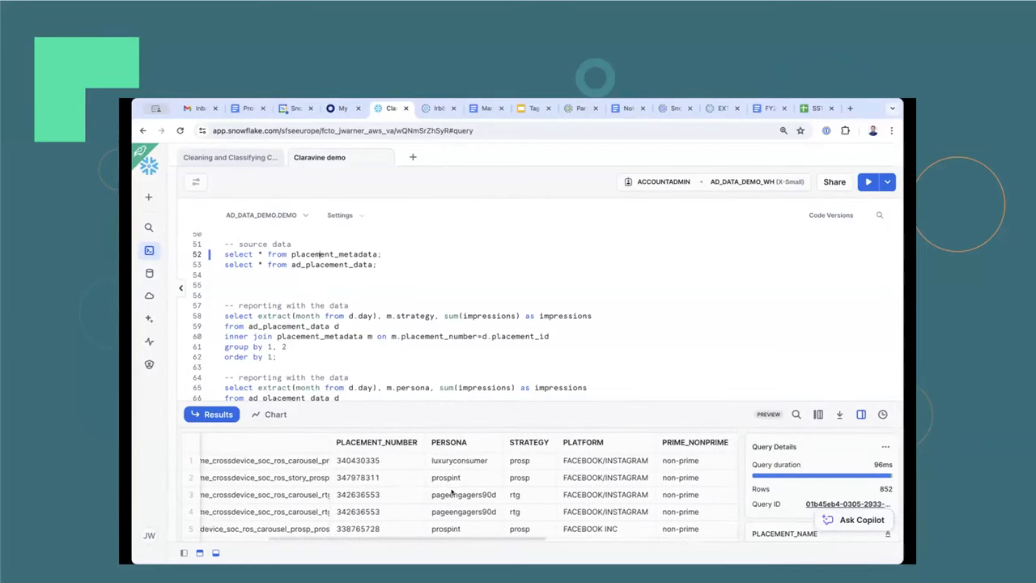
Look through the placement names and numbers in the placement_metadata results.
scroll(374, 482, down, 2)
scroll(486, 502, right, 5)
scroll(587, 528, left, 5)
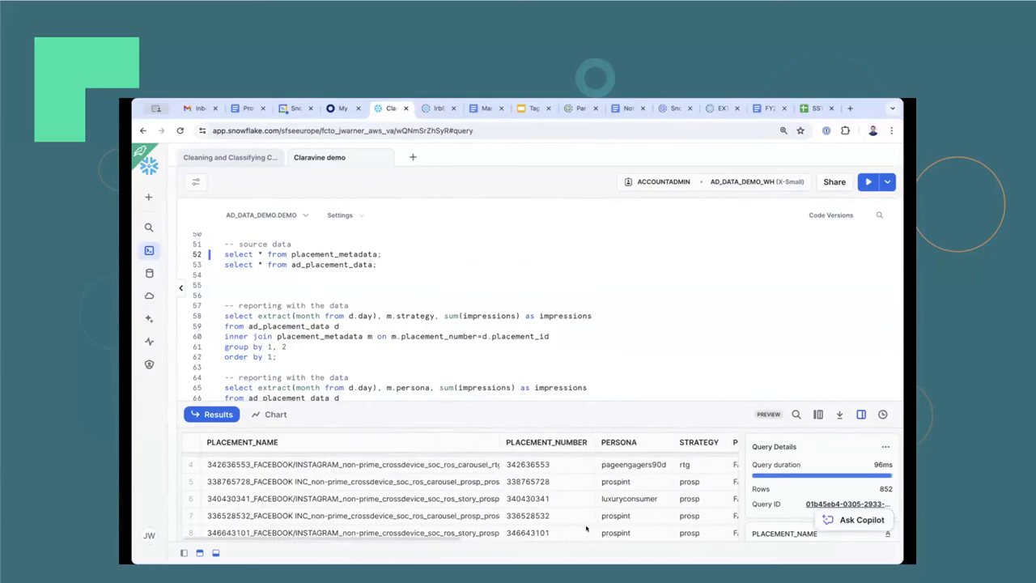
scroll(452, 495, down, 5)
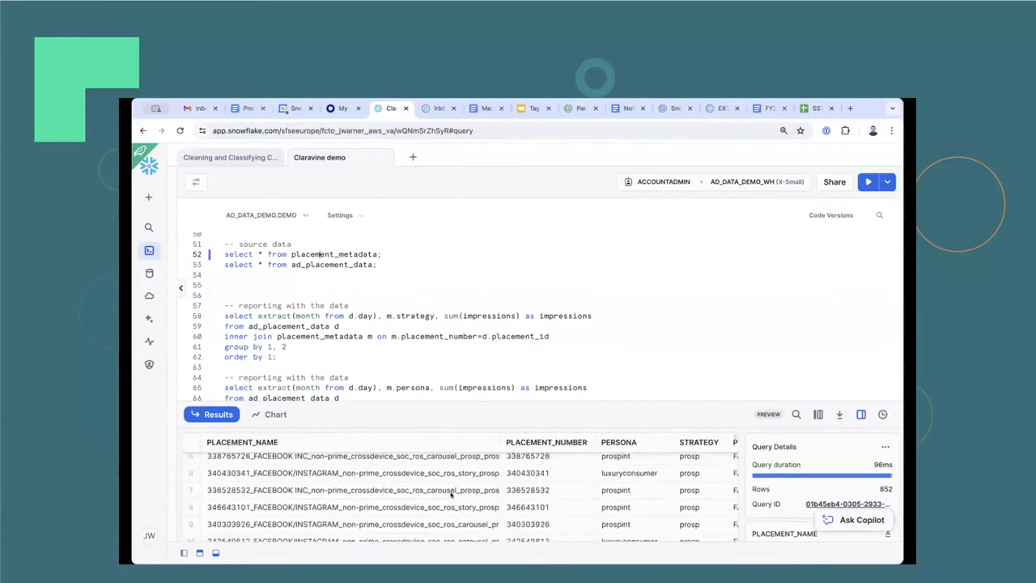
scroll(452, 495, up, 5)
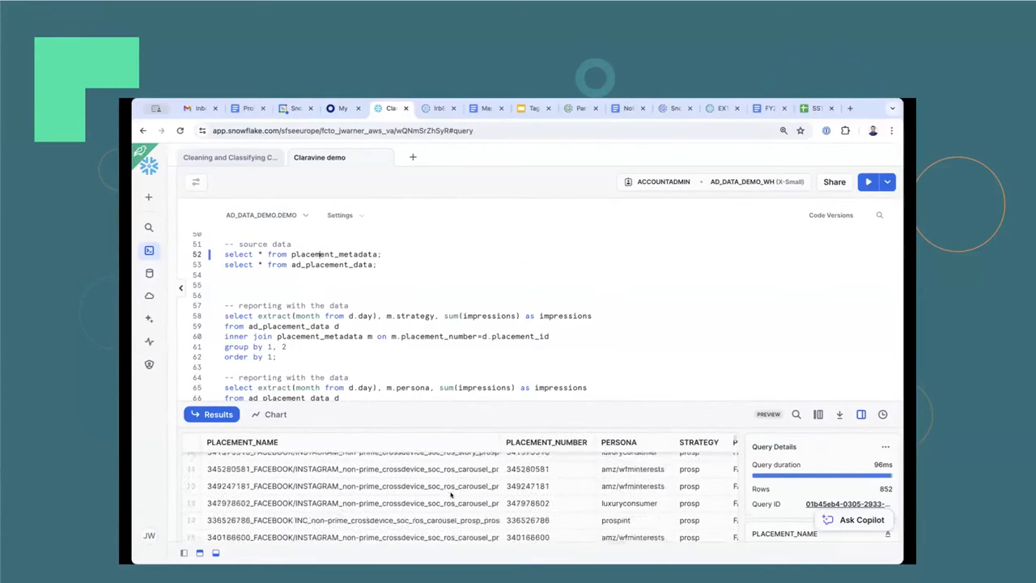
Run the ad_placement_data source query and look over the placement and campaign columns of its results.
click(294, 264)
key(ctrl+Return)
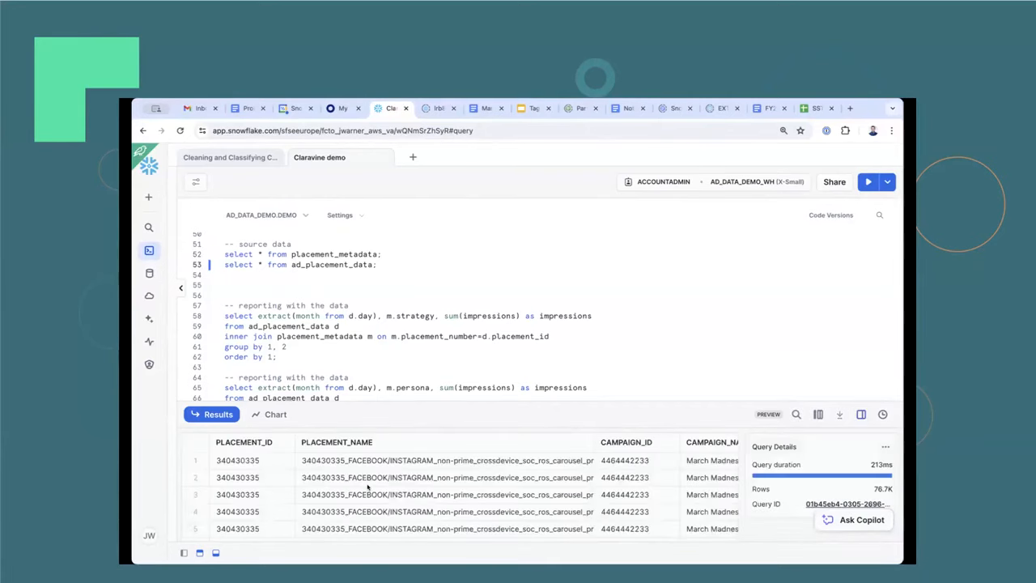
scroll(368, 486, right, 5)
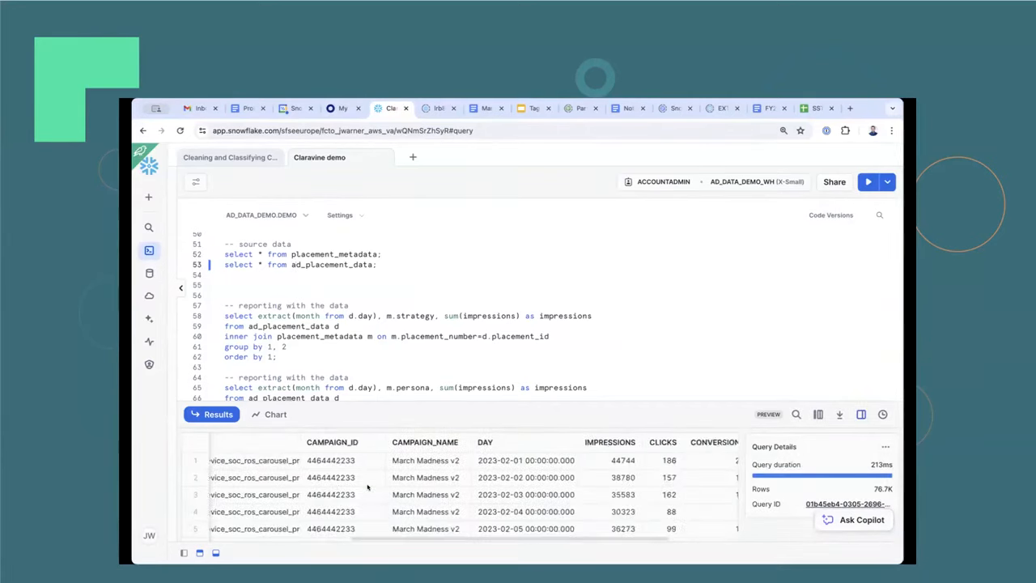
scroll(367, 487, left, 5)
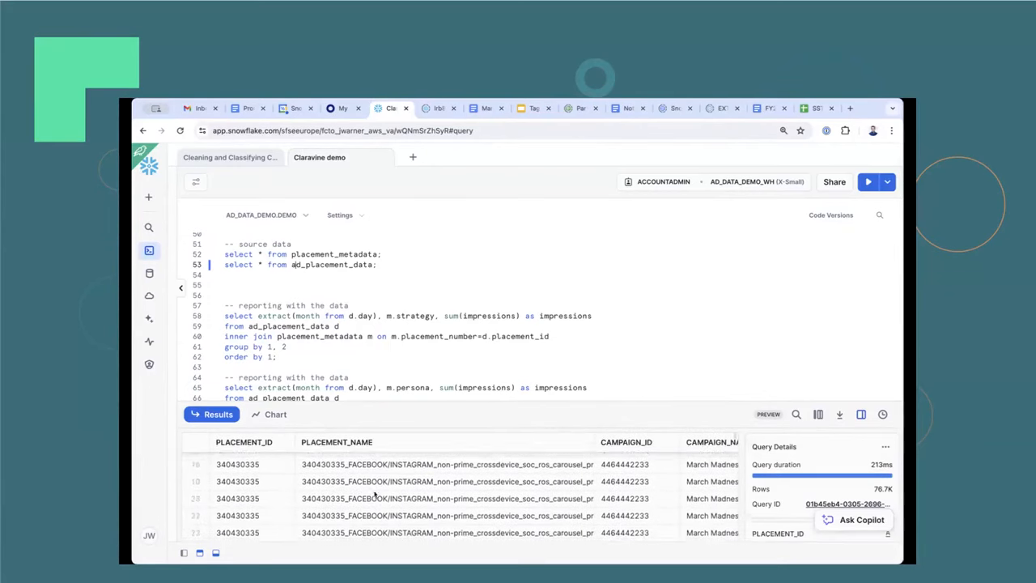
scroll(374, 494, right, 5)
scroll(405, 498, left, 5)
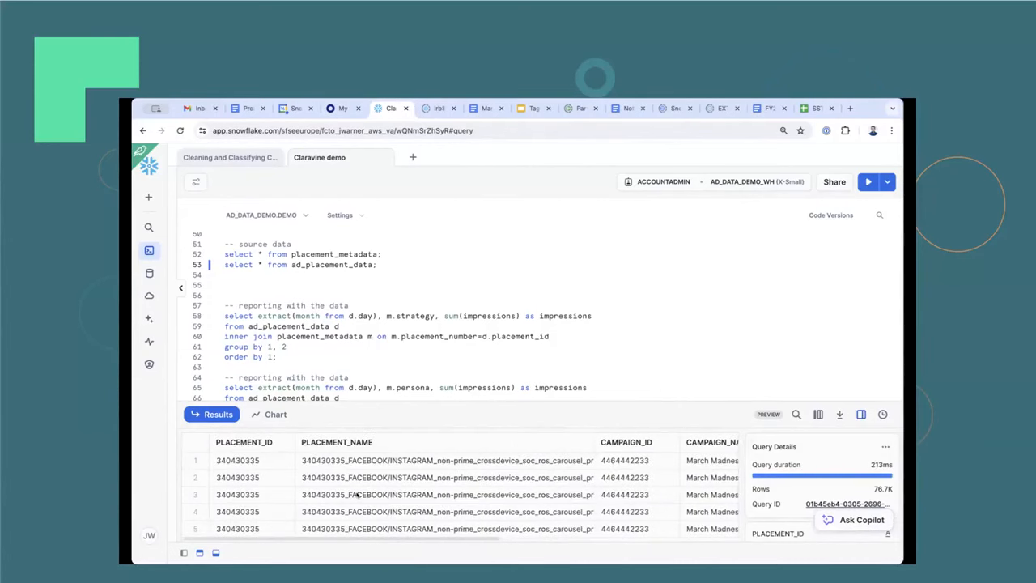
Examine the daily impressions, clicks and conversions recorded for each placement in the ad_placement_data results.
scroll(485, 505, right, 3)
scroll(499, 493, right, 3)
scroll(519, 490, down, 5)
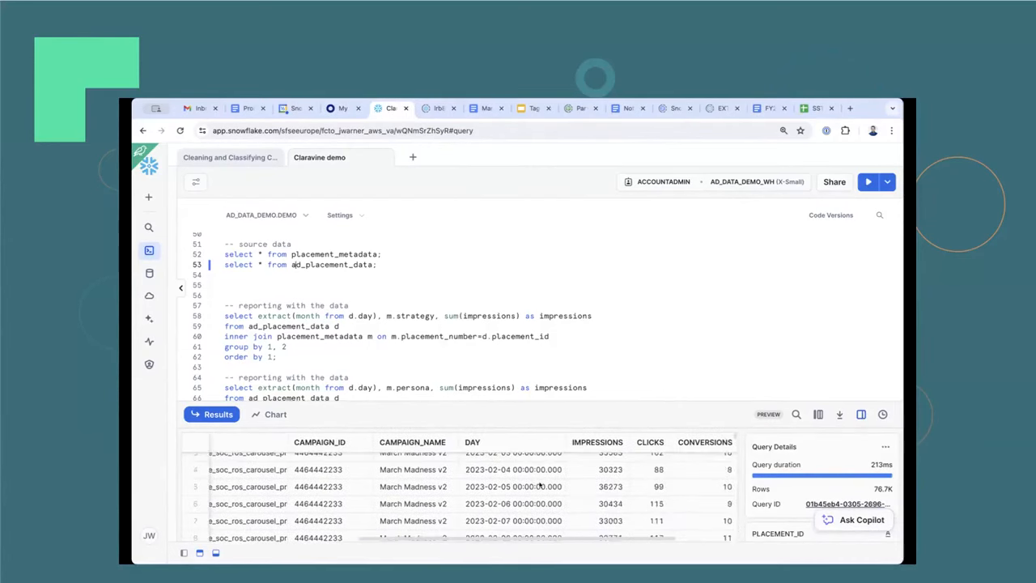
click(540, 483)
scroll(551, 481, up, 3)
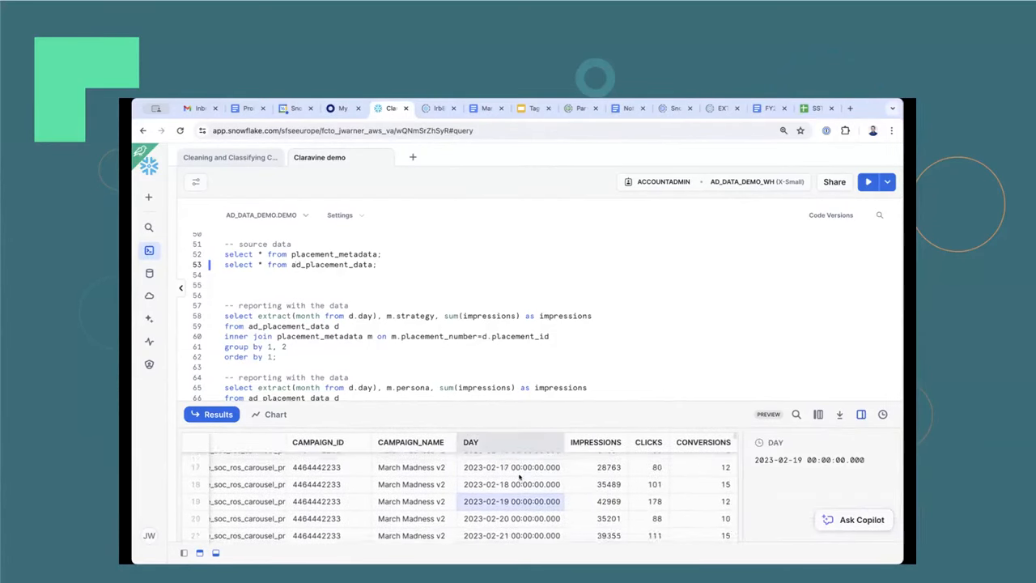
scroll(560, 478, up, 4)
scroll(583, 478, right, 3)
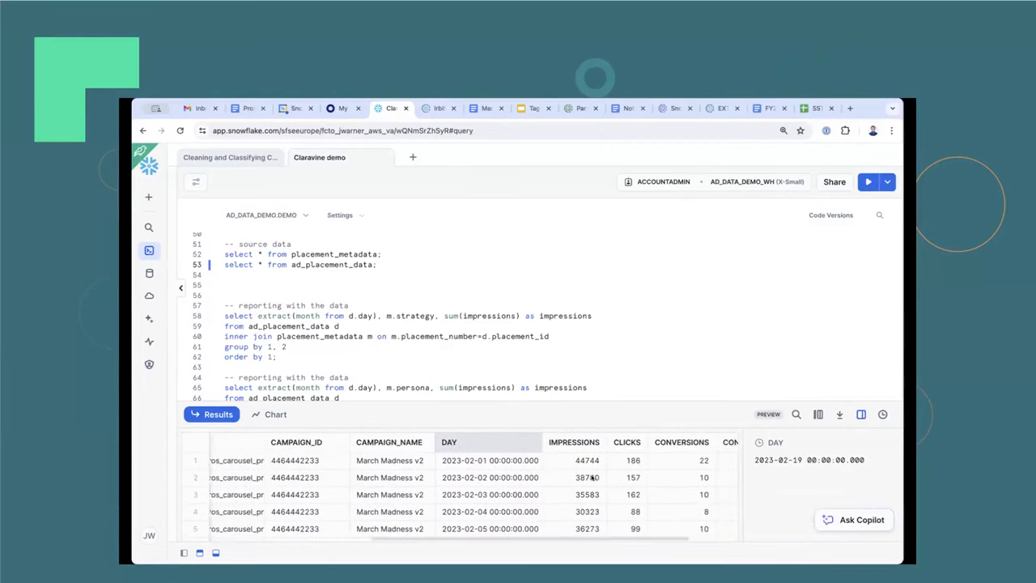
scroll(592, 478, left, 5)
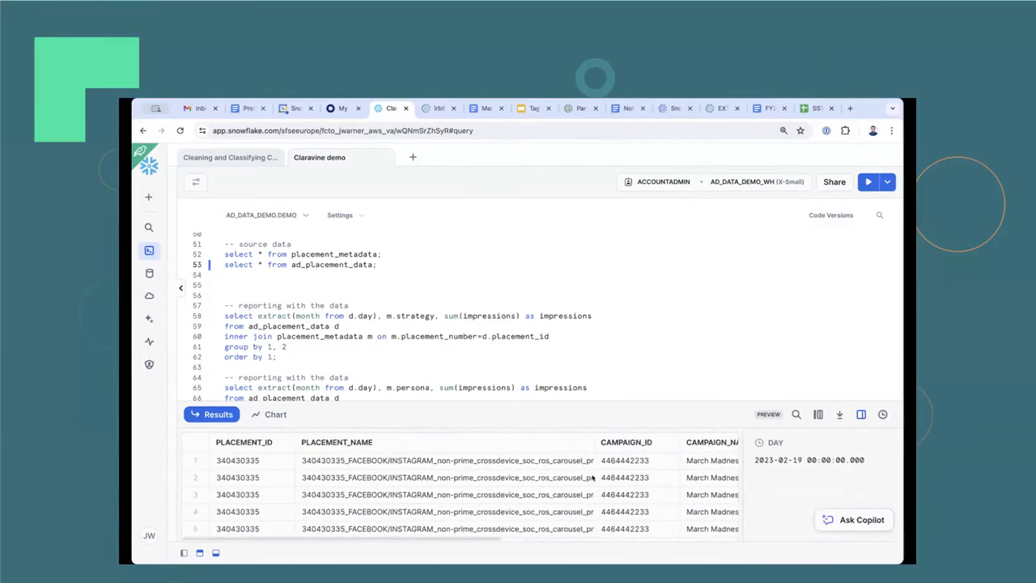
scroll(592, 478, right, 3)
scroll(592, 478, down, 1)
scroll(593, 479, left, 5)
scroll(593, 478, up, 1)
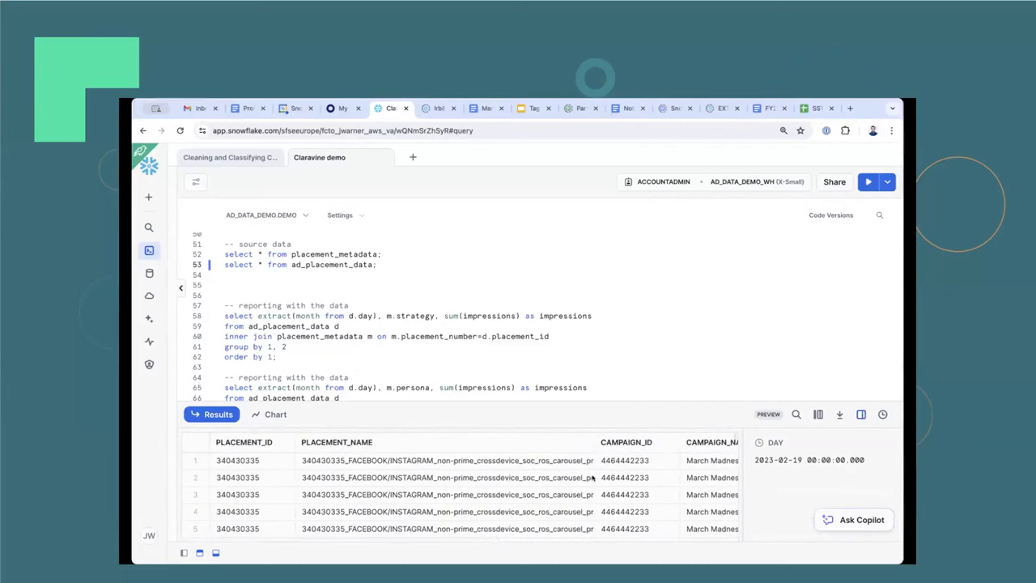
Widen the PLACEMENT_NAME column of the results so that more of each placement name can be read.
scroll(335, 316, down, 1)
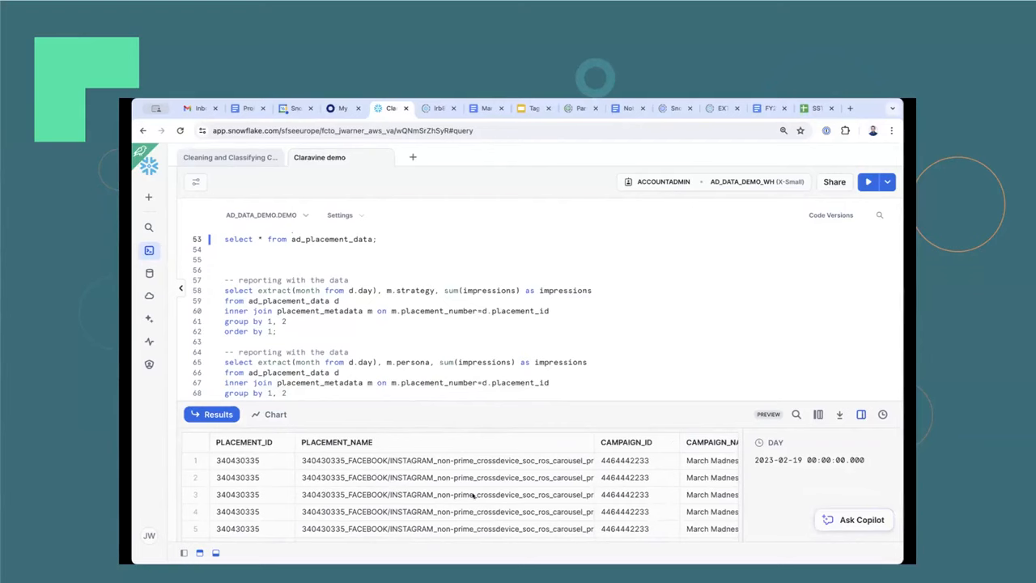
scroll(477, 498, right, 2)
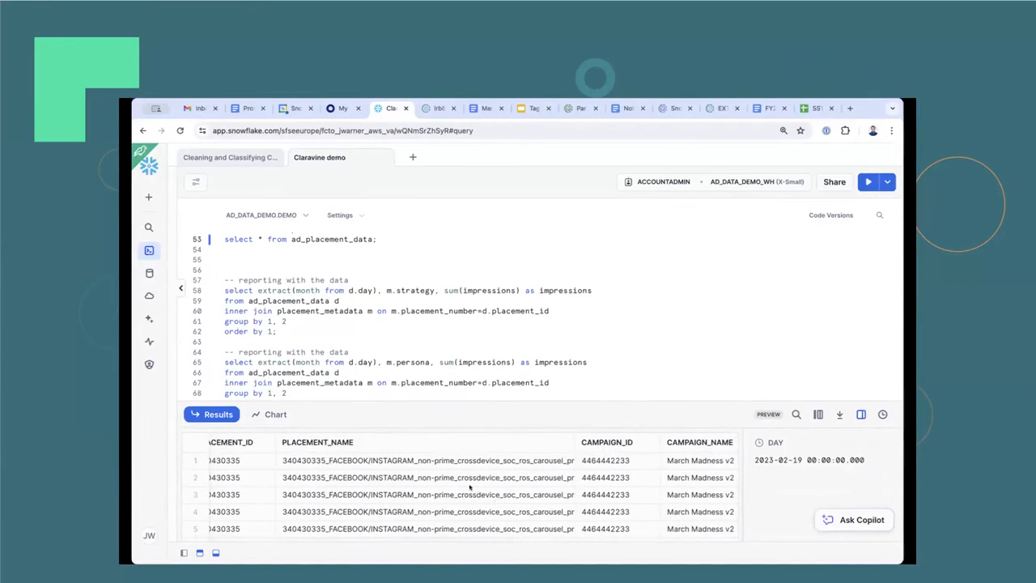
scroll(470, 486, right, 1)
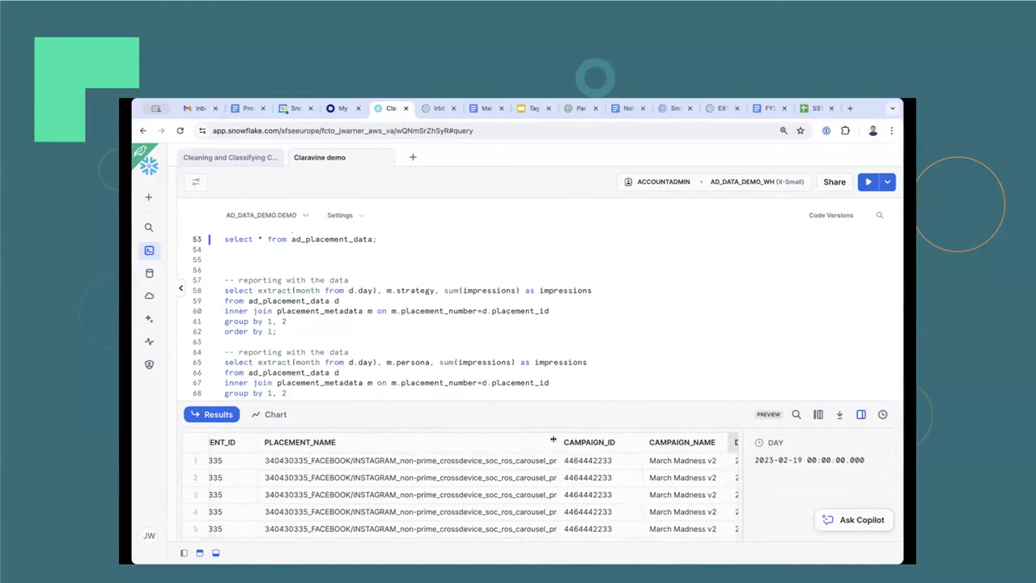
drag(559, 442, 597, 442)
scroll(532, 483, right, 2)
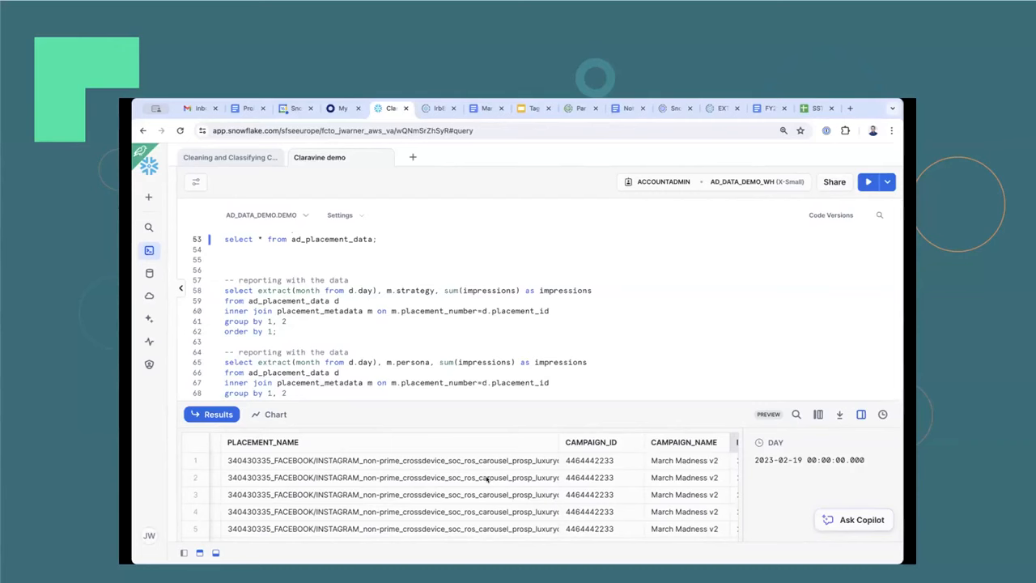
scroll(485, 482, left, 4)
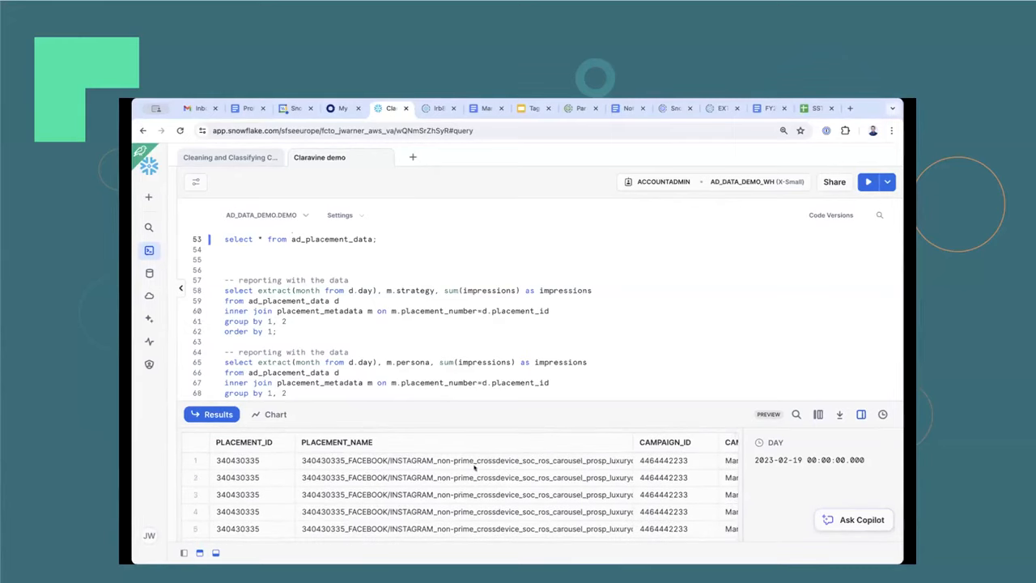
Run the reporting query that joins ad_placement_data with placement_metadata and sums impressions by month and strategy.
scroll(478, 471, down, 1)
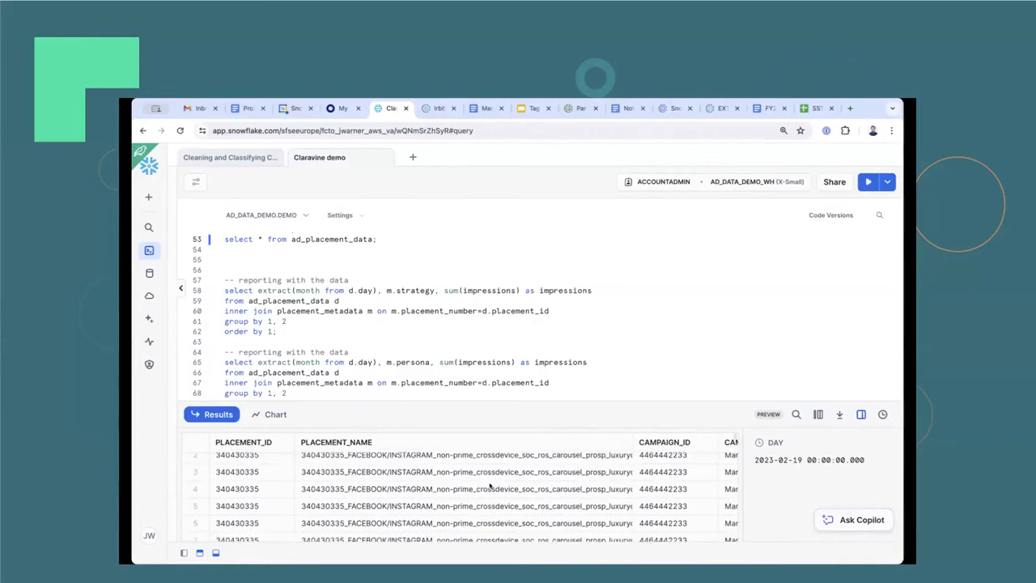
scroll(490, 486, up, 1)
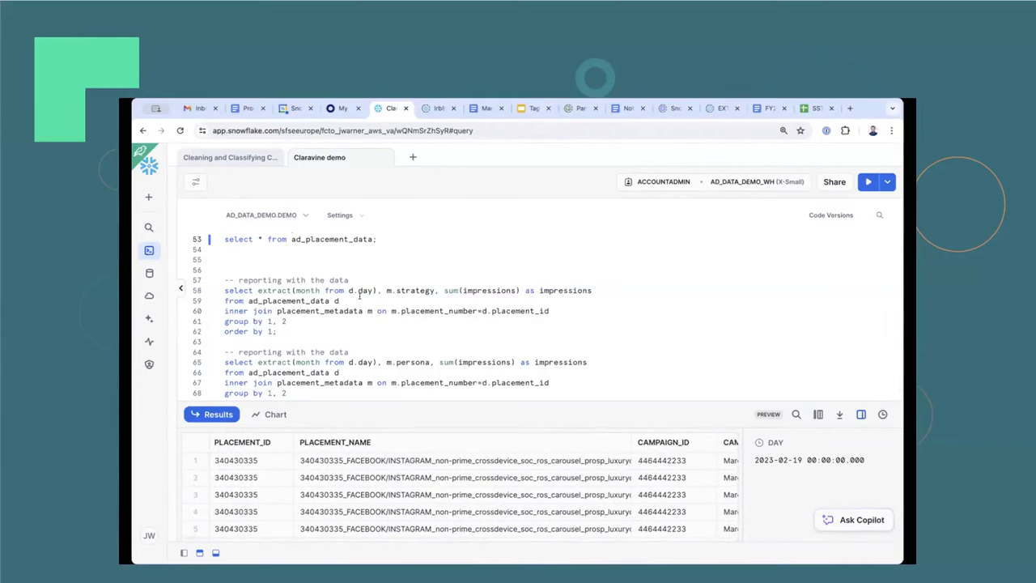
scroll(359, 296, up, 1)
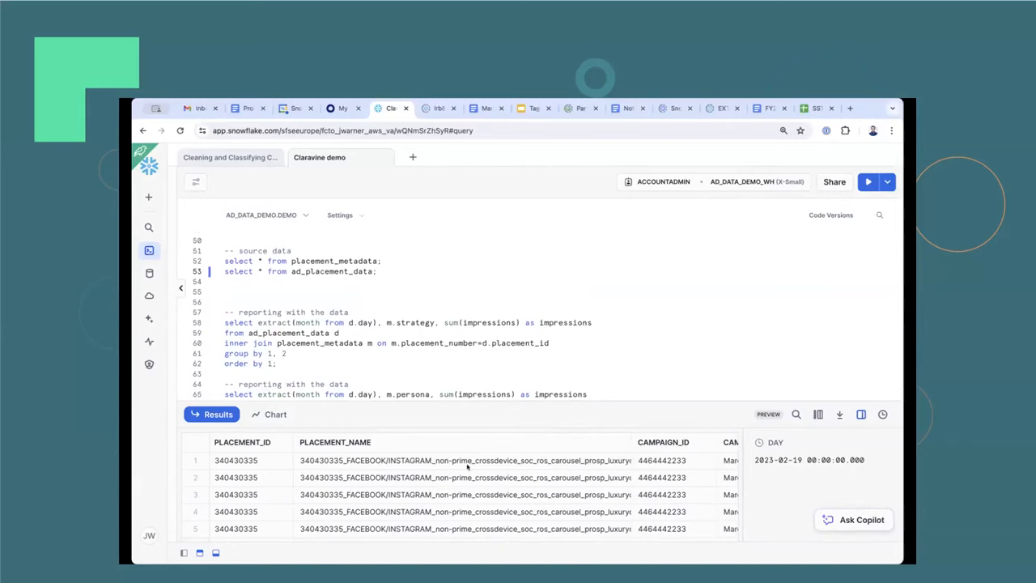
scroll(478, 502, down, 3)
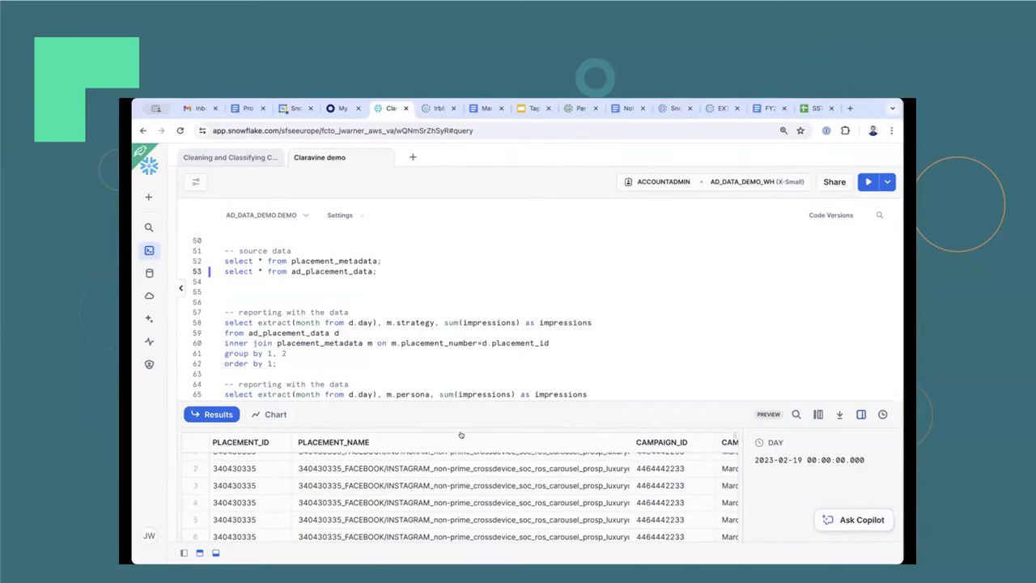
scroll(308, 321, down, 2)
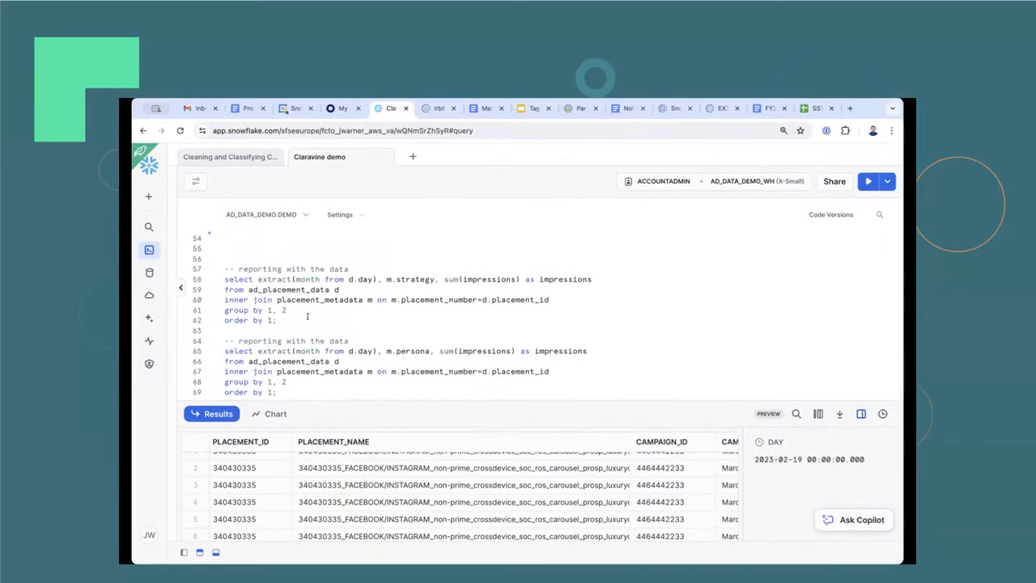
click(259, 279)
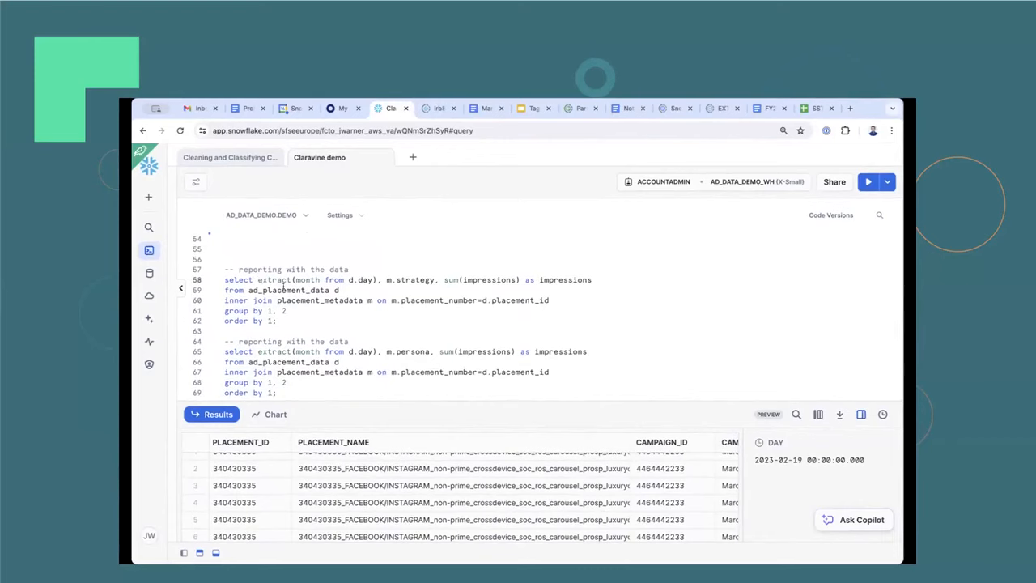
double_click(406, 280)
key(Down)
key(ctrl+Return)
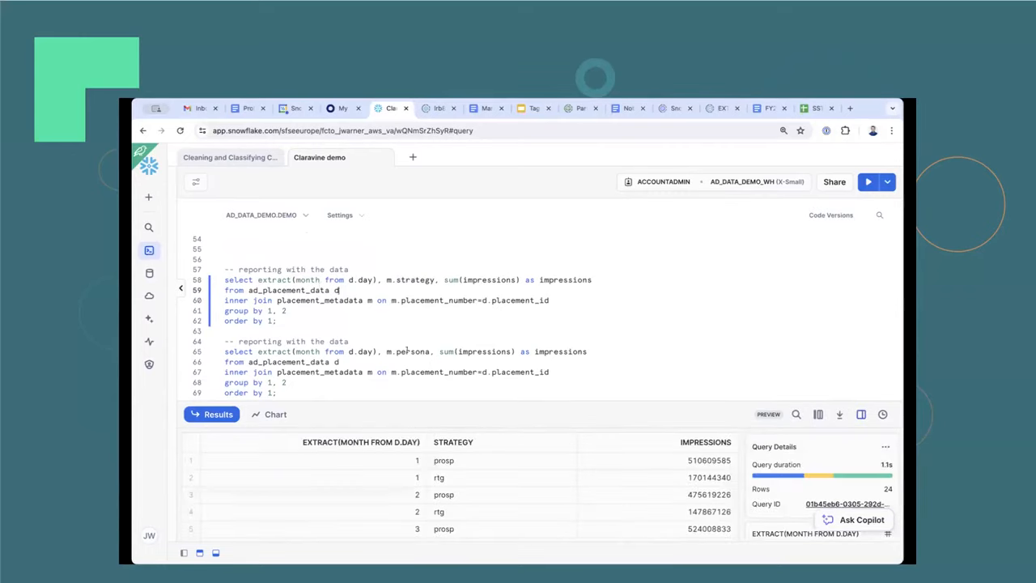
Enlarge the results area slightly and review the monthly impressions for each strategy.
drag(427, 405, 428, 384)
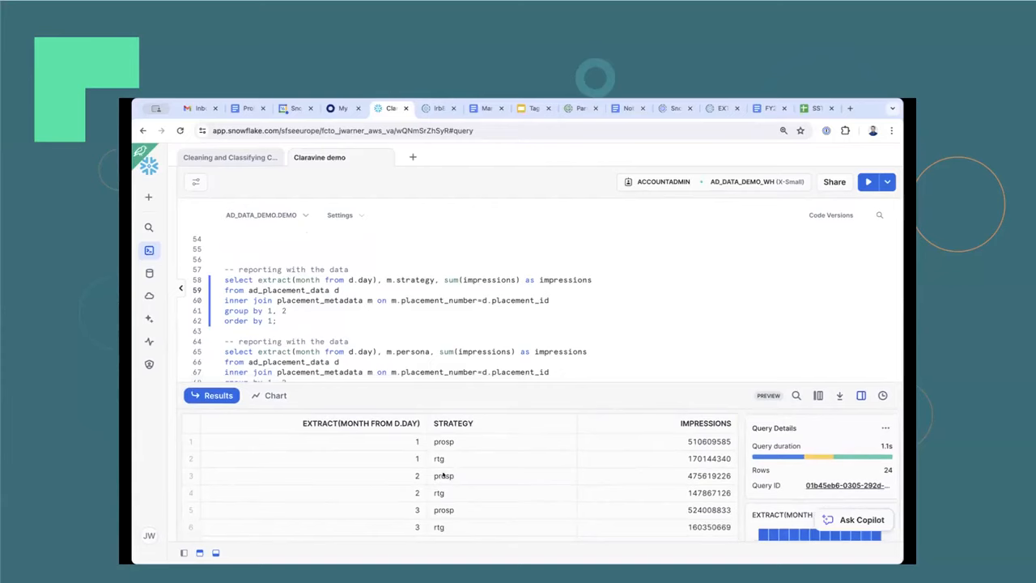
scroll(444, 476, down, 1)
scroll(444, 476, up, 1)
scroll(456, 466, down, 5)
scroll(456, 466, up, 5)
Chart the monthly impressions with STRATEGY added as the series, and enlarge the chart area.
click(268, 395)
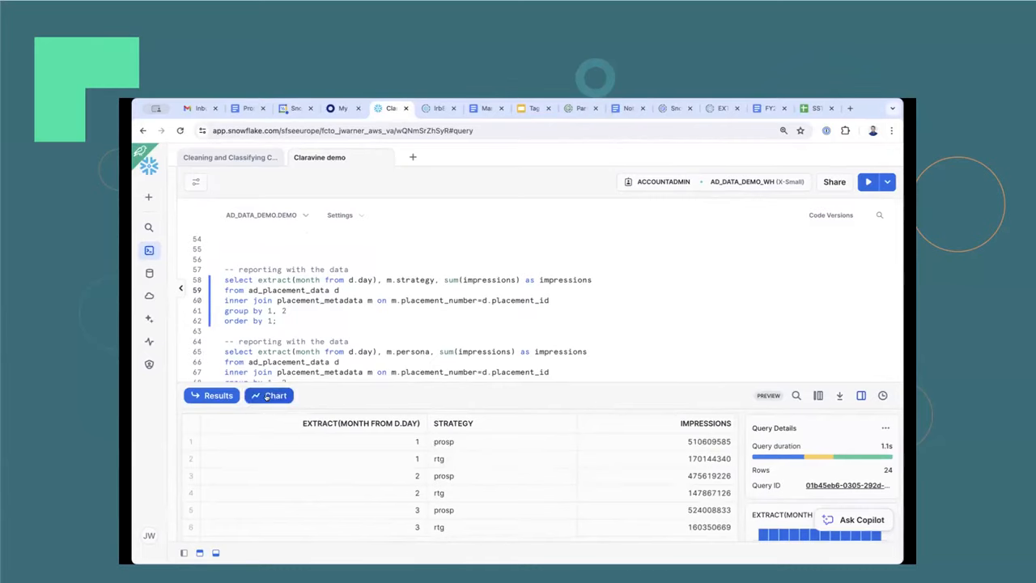
scroll(818, 476, down, 1)
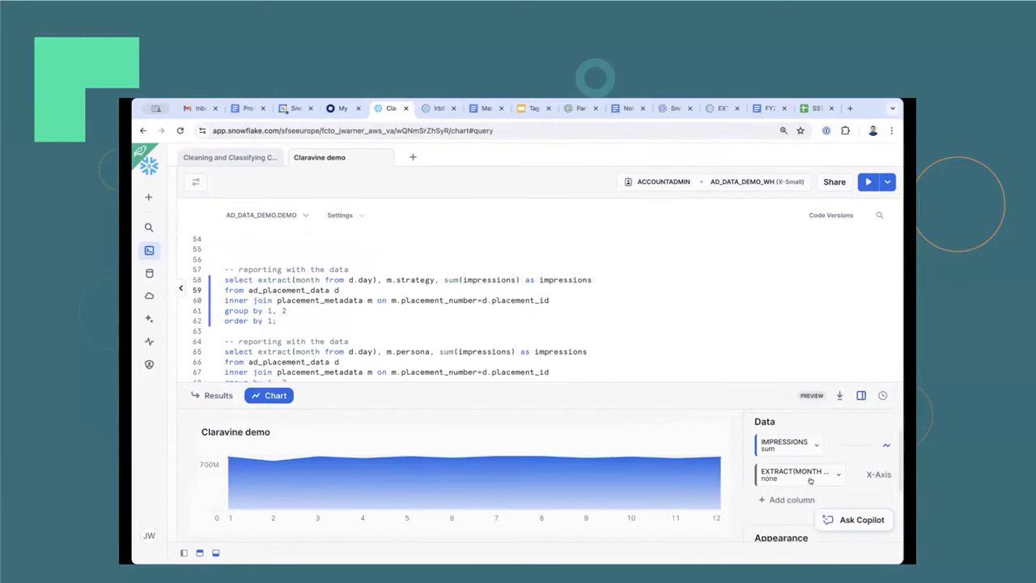
click(785, 497)
click(672, 503)
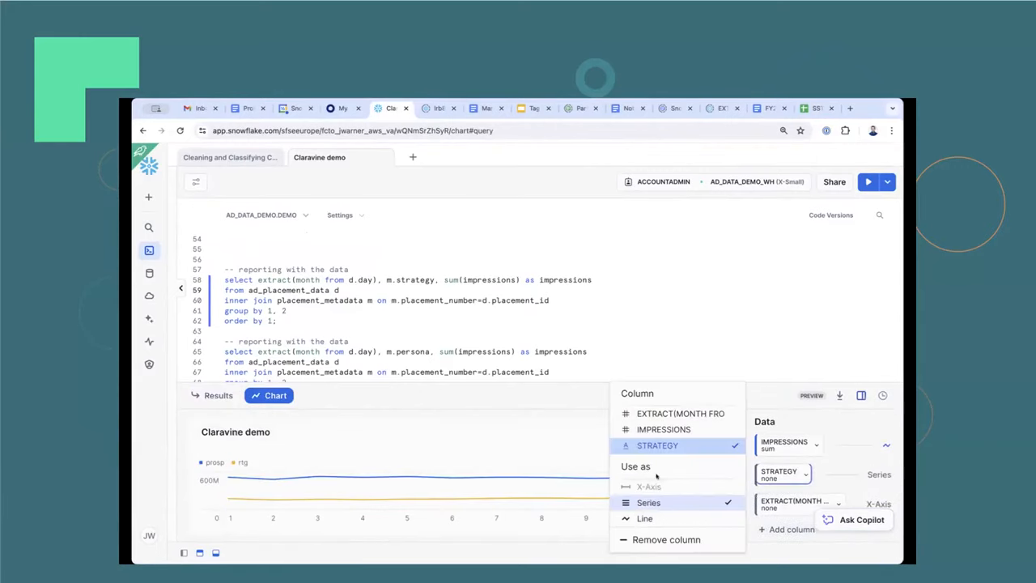
click(500, 300)
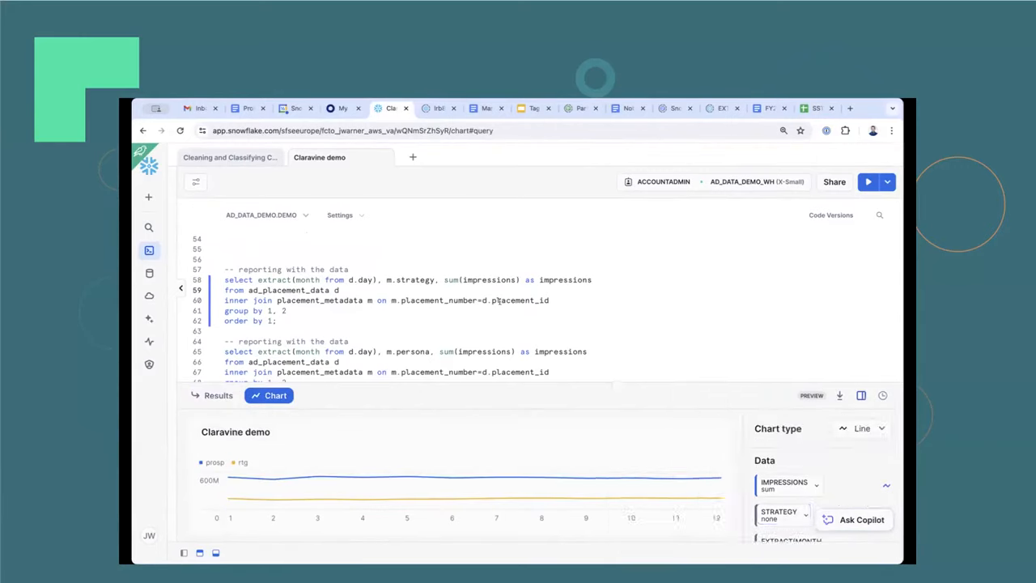
drag(477, 383, 490, 268)
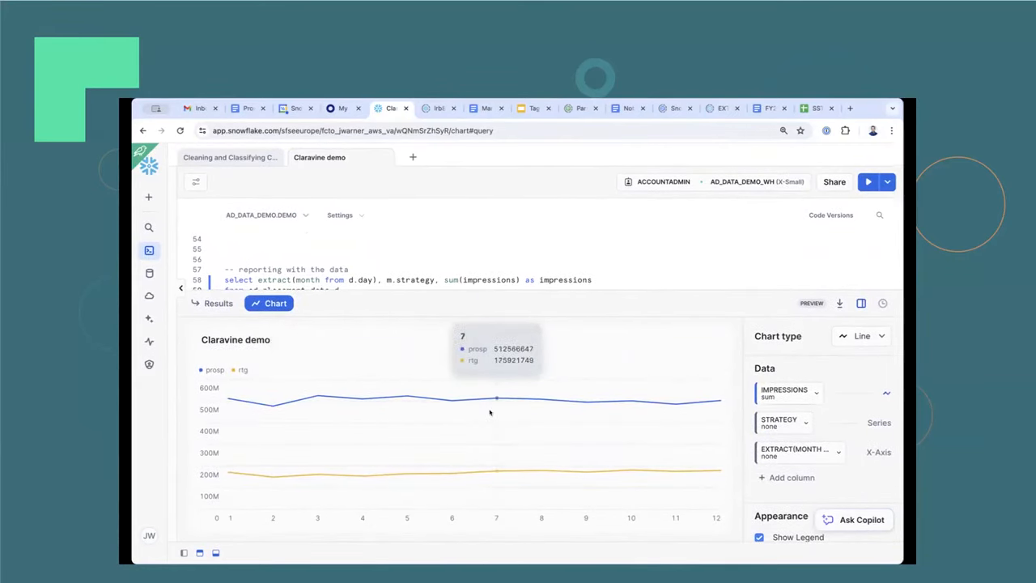
Run the reporting query that sums impressions by month and persona, and review its results as a table.
scroll(304, 254, down, 5)
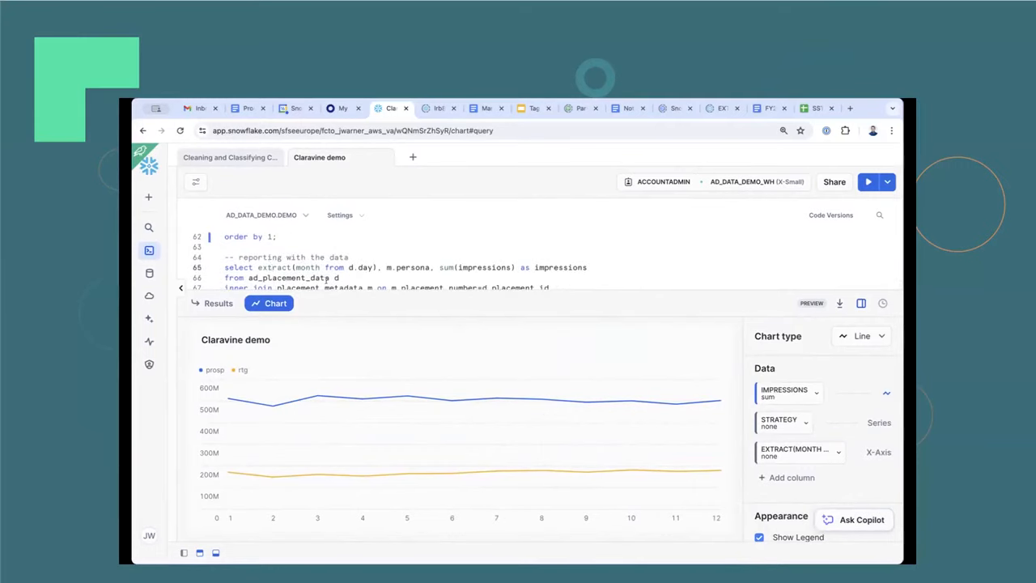
key(super+Return)
scroll(395, 252, down, 1)
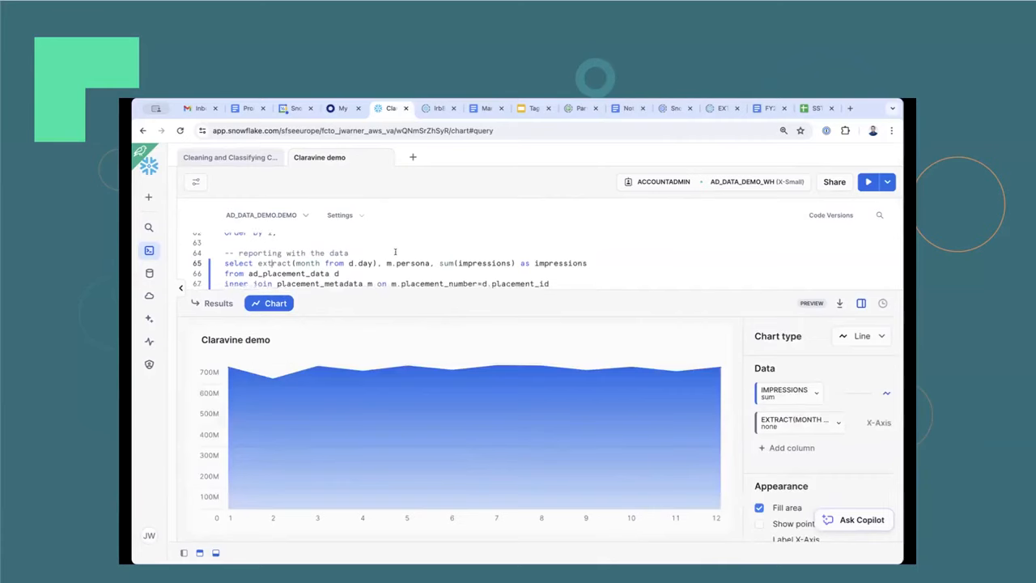
scroll(365, 247, down, 1)
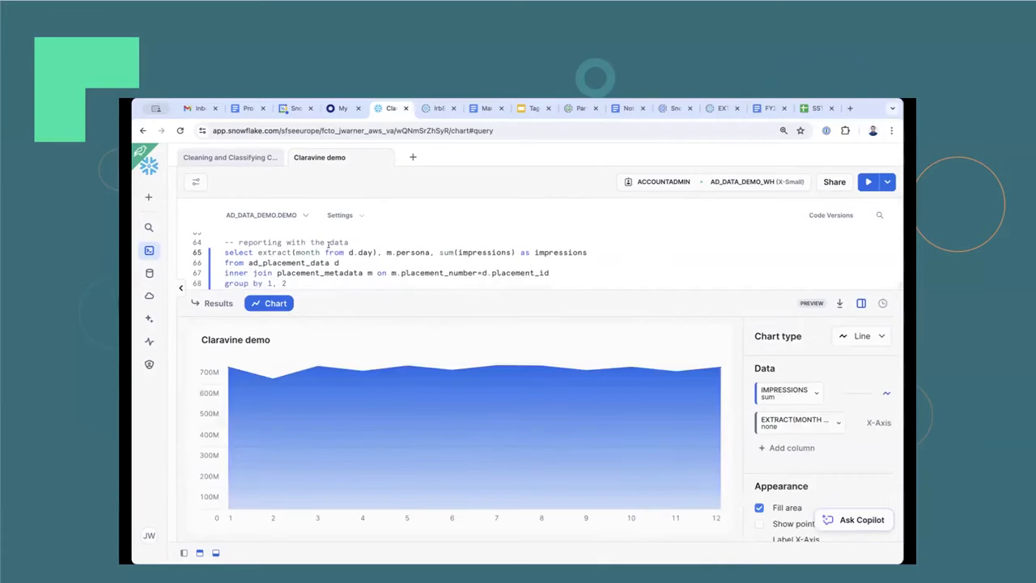
click(217, 303)
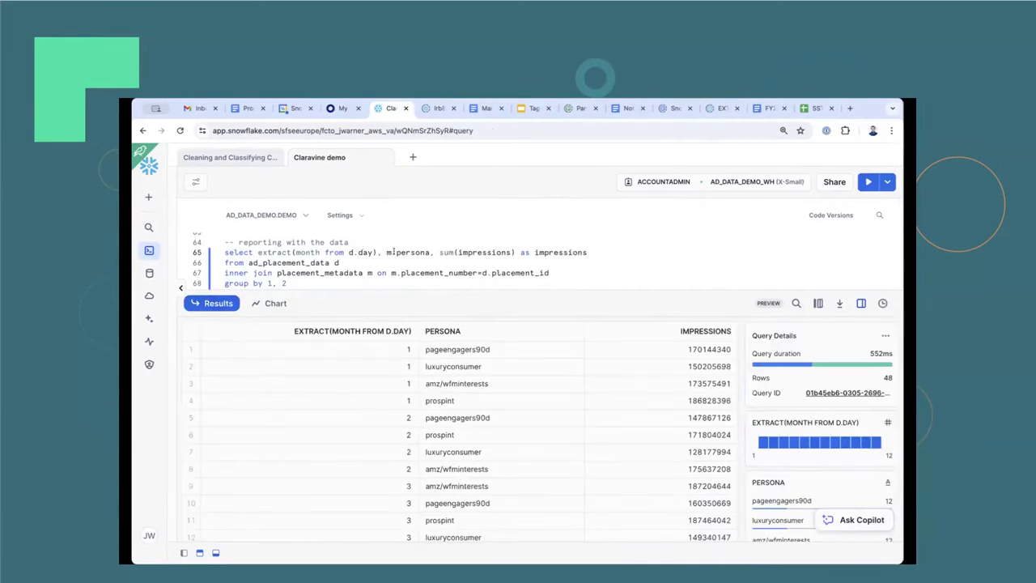
double_click(406, 253)
click(427, 253)
scroll(383, 254, down, 1)
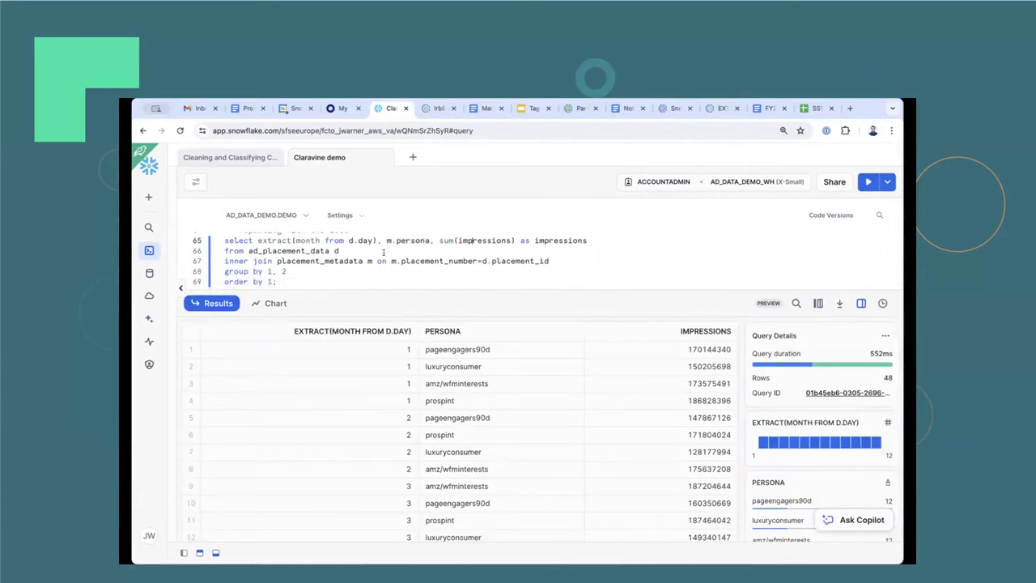
Look through the monthly impressions for each persona, and chart them as lines with PERSONA added as the series.
scroll(465, 426, down, 3)
scroll(465, 427, down, 5)
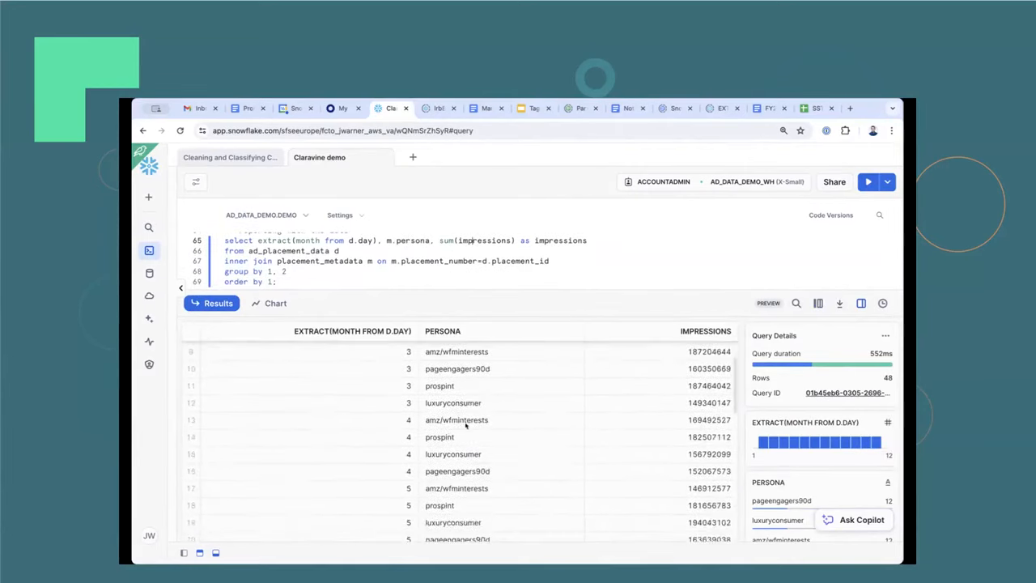
scroll(465, 426, up, 7)
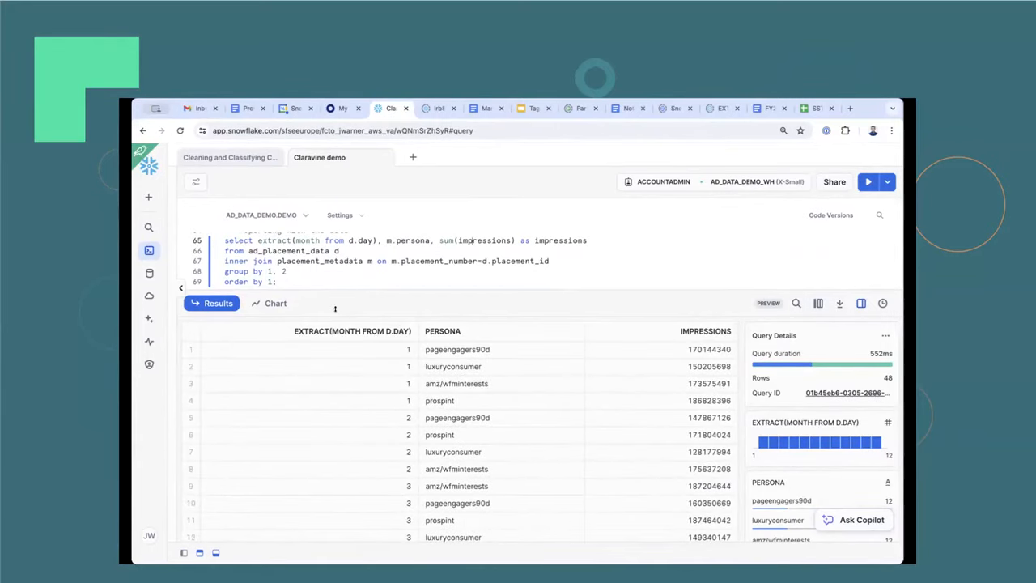
click(269, 304)
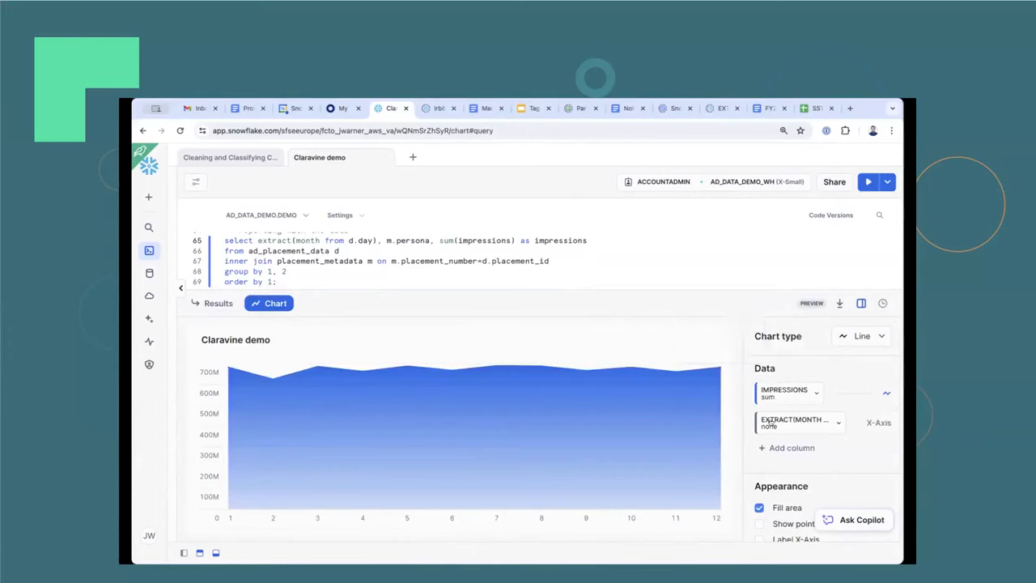
click(775, 448)
click(684, 451)
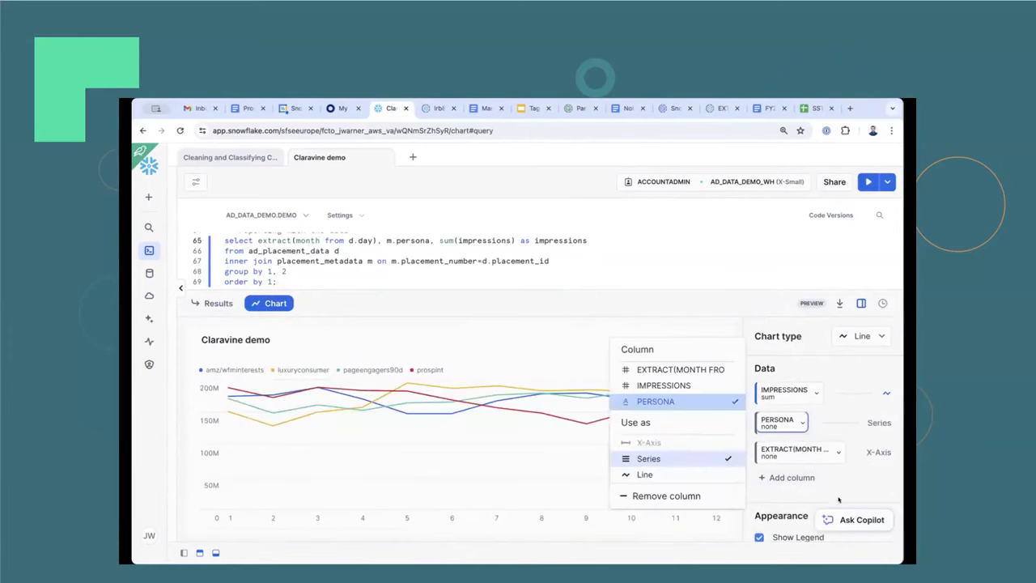
click(483, 335)
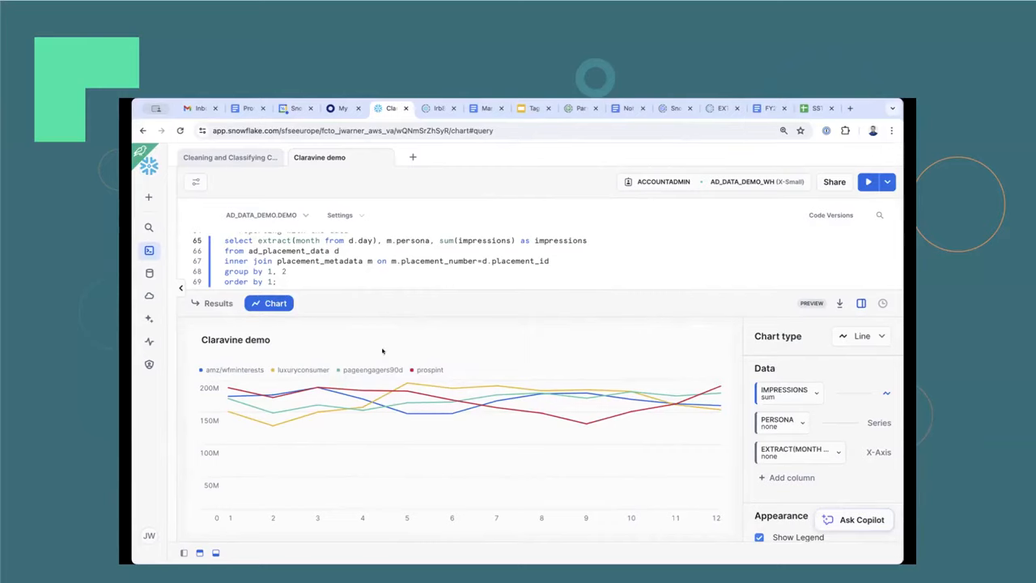
Examine the join condition in the strategy reporting query that matches m.placement_number to d.placement_id.
scroll(394, 284, up, 5)
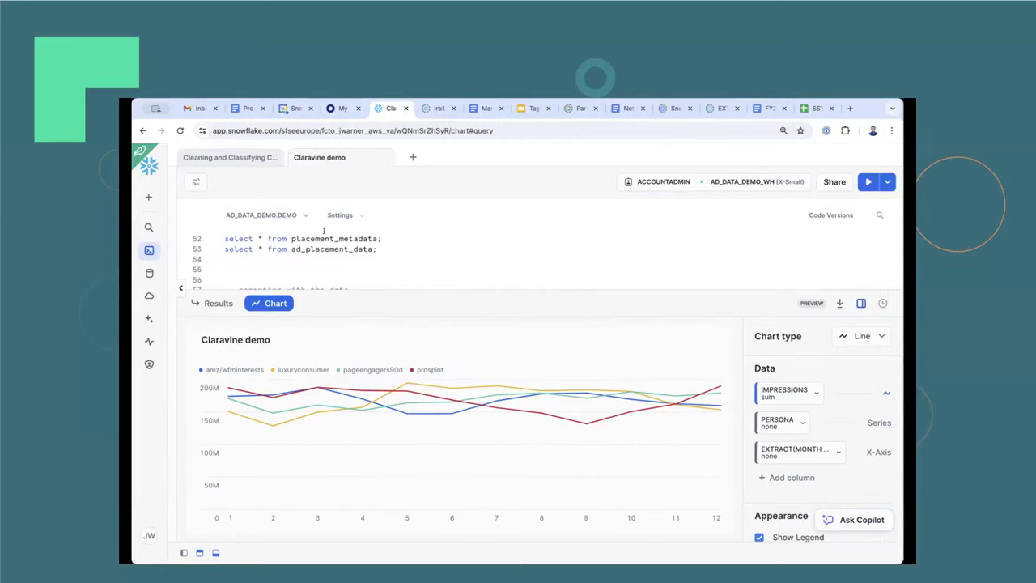
scroll(317, 240, down, 3)
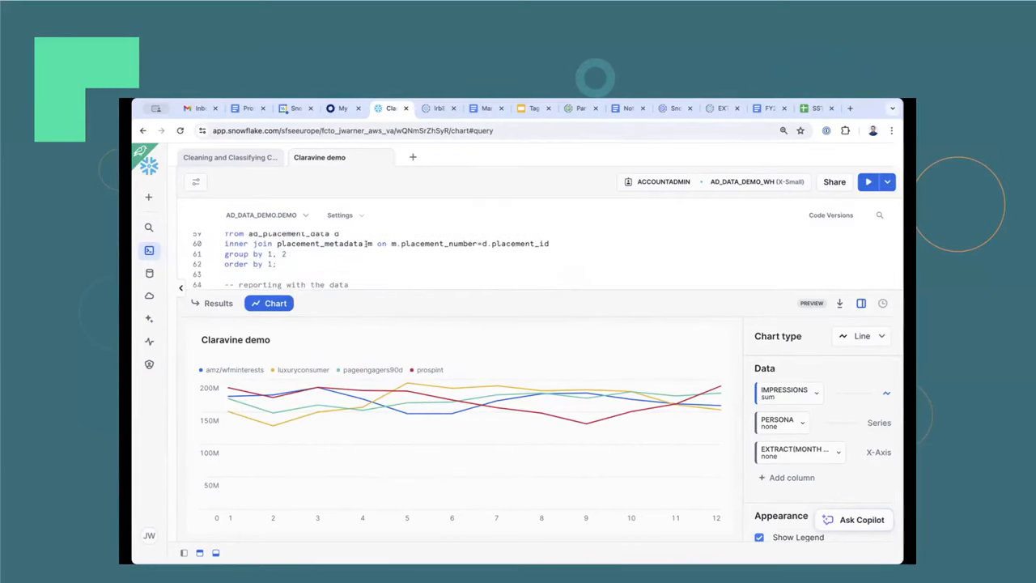
drag(367, 243, 557, 245)
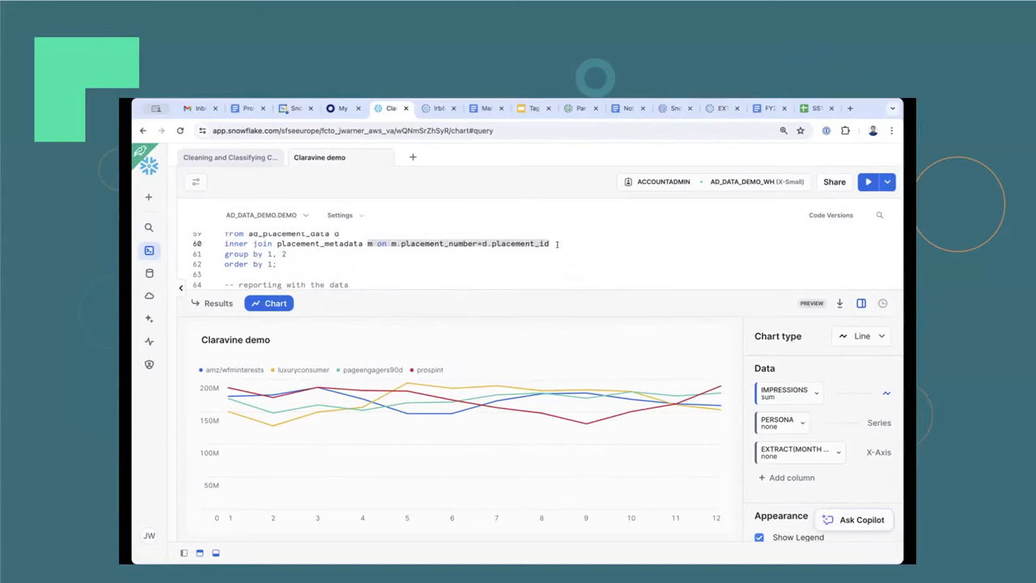
click(532, 244)
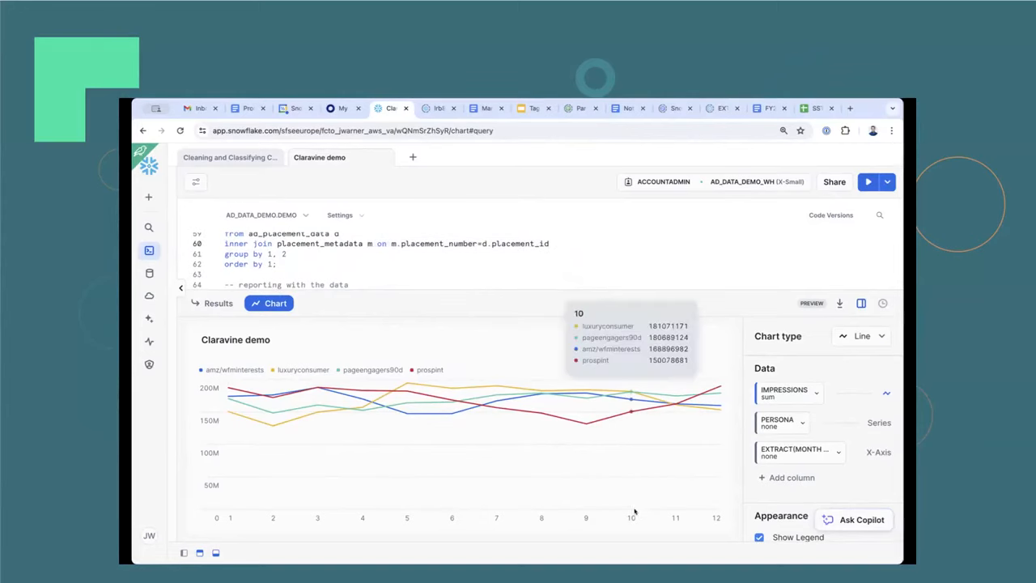